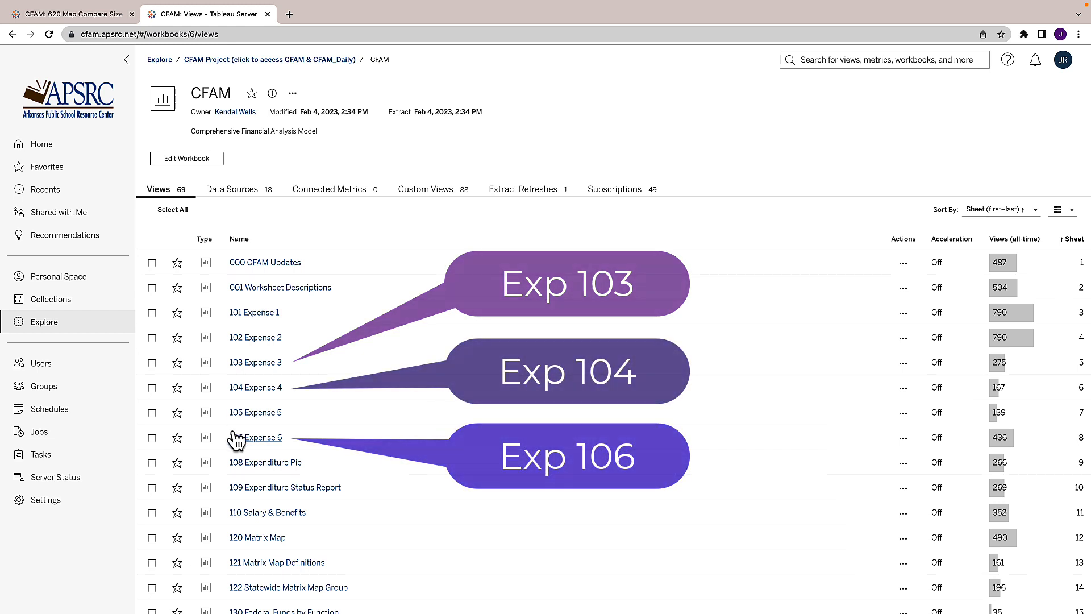
- Open the 106 Expense 6 view and duplicate its browser tab
left_click(263, 439)
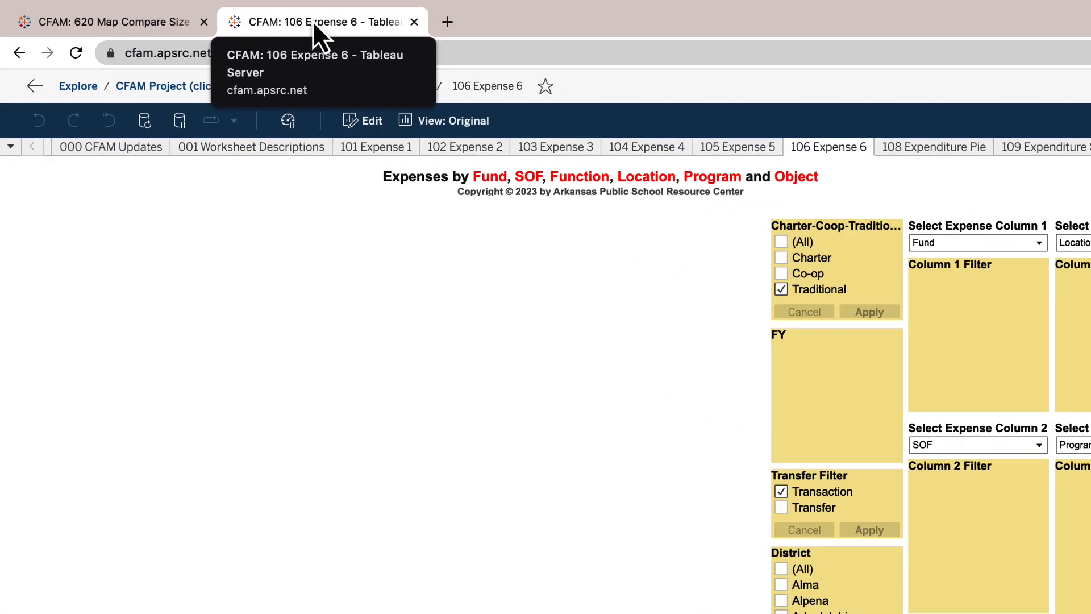
right_click(312, 26)
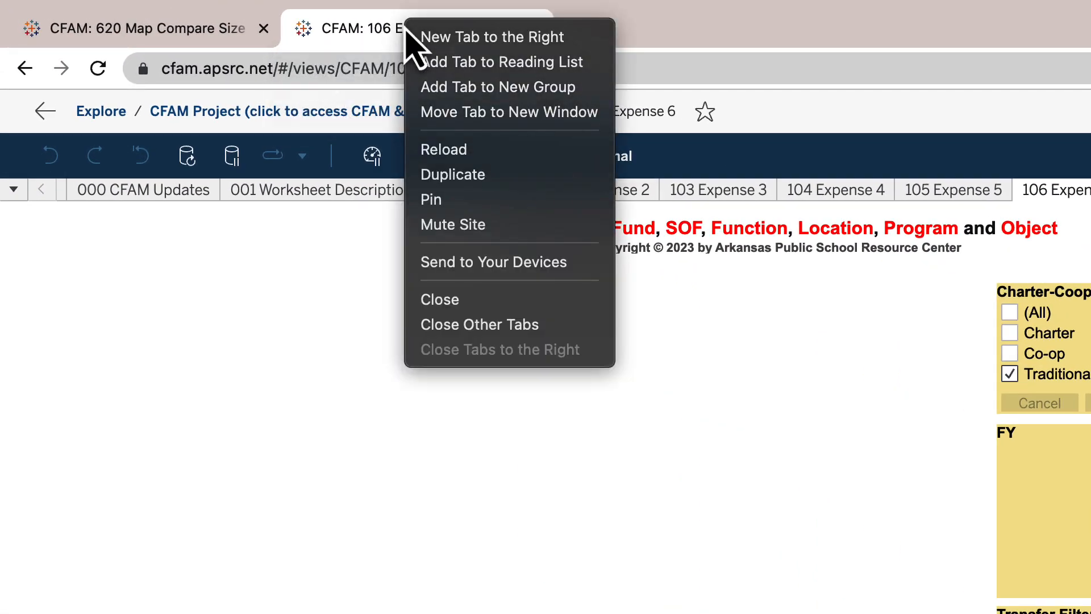
left_click(444, 174)
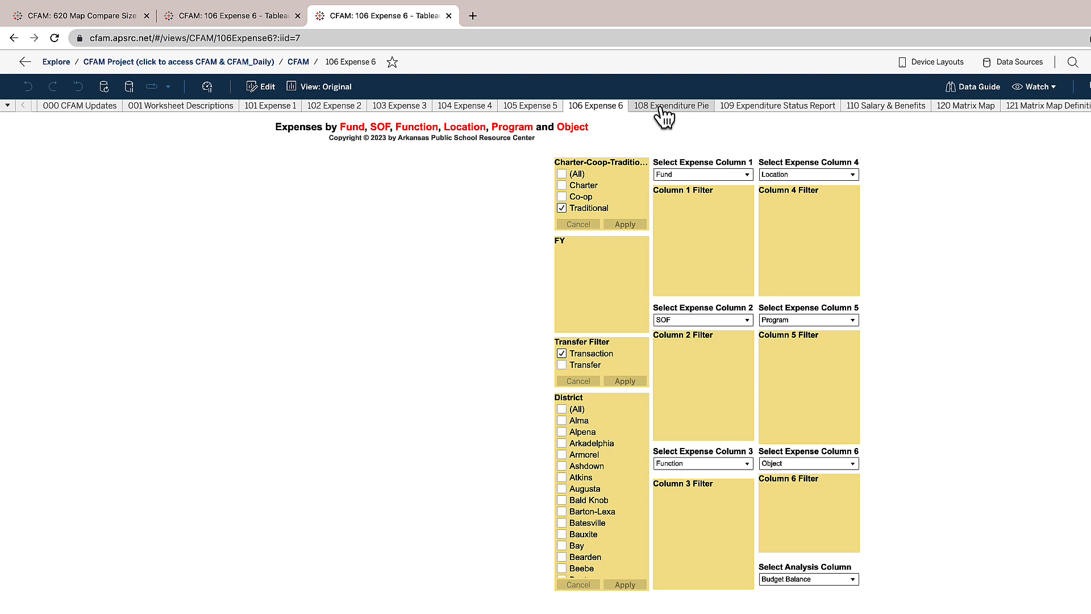
- Switch the duplicated tab to the 620 Map Compare Size view
left_click(8, 105)
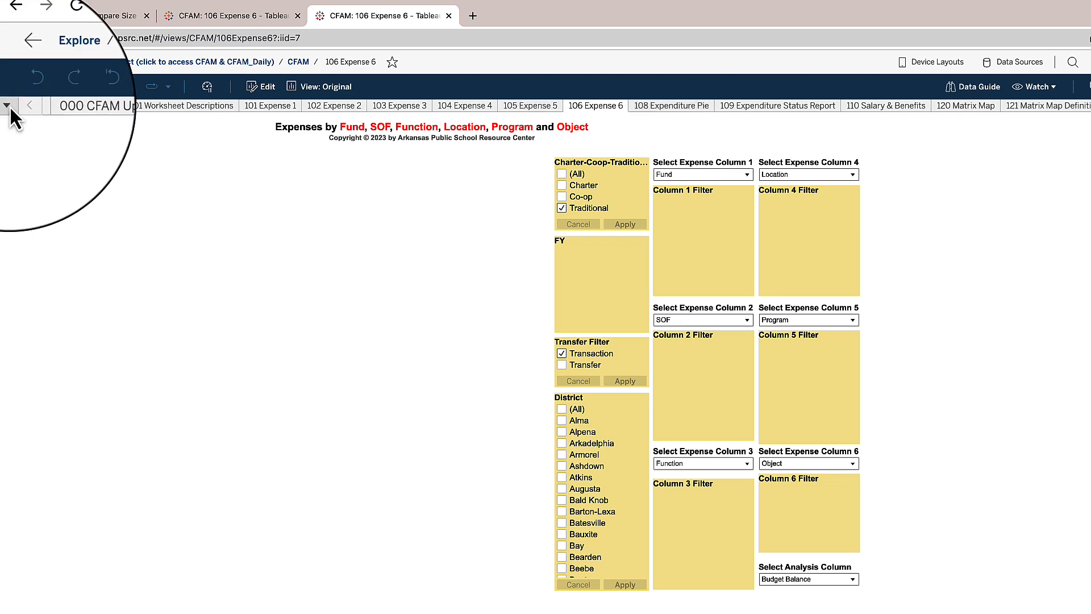
left_click(8, 106)
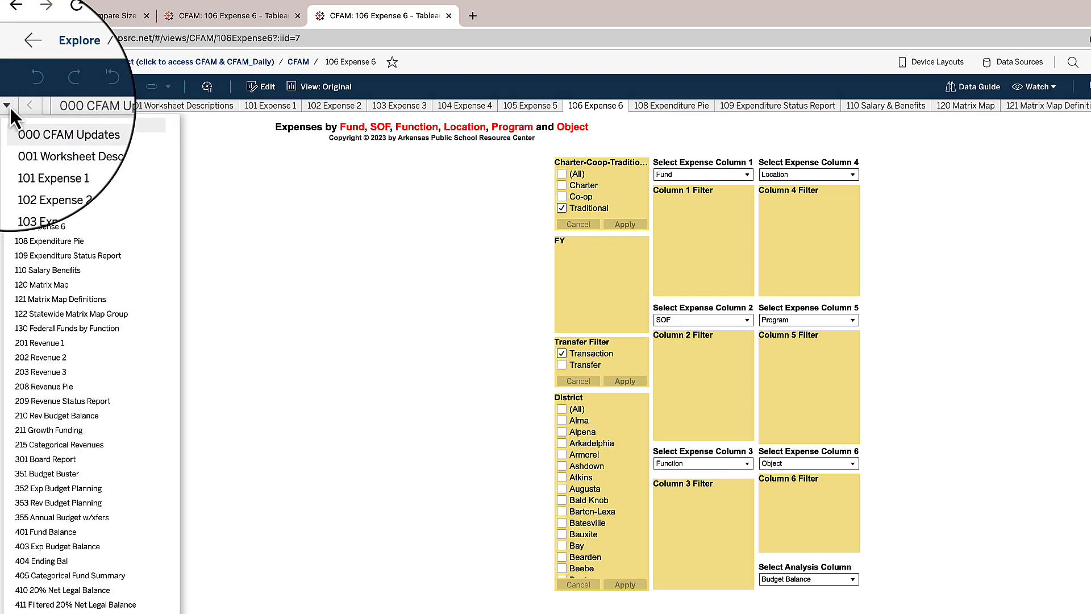
scroll(86, 414, "down", 10)
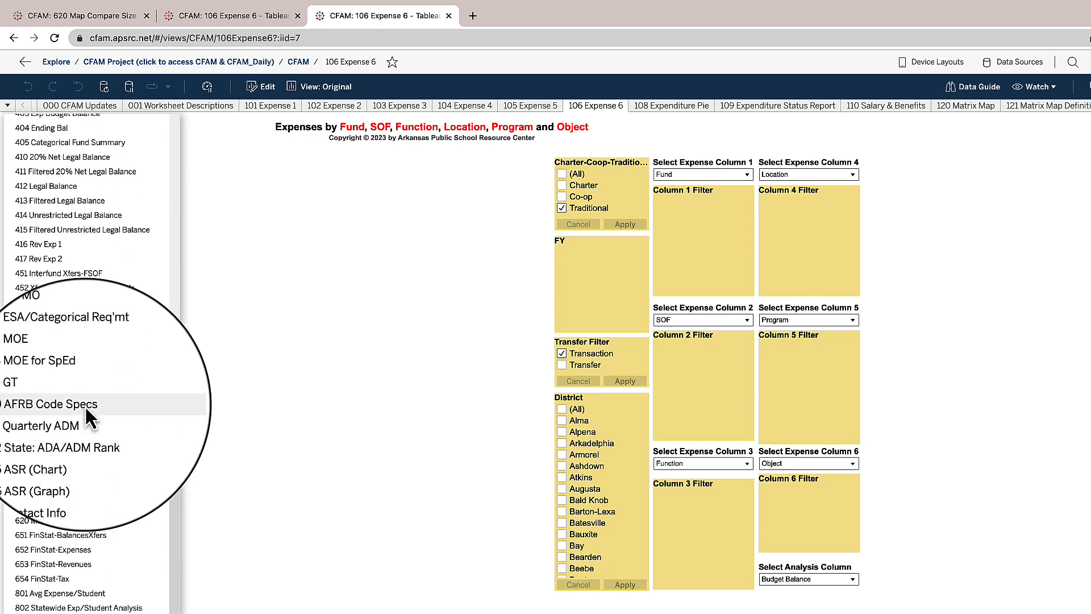
scroll(85, 408, "down", 1)
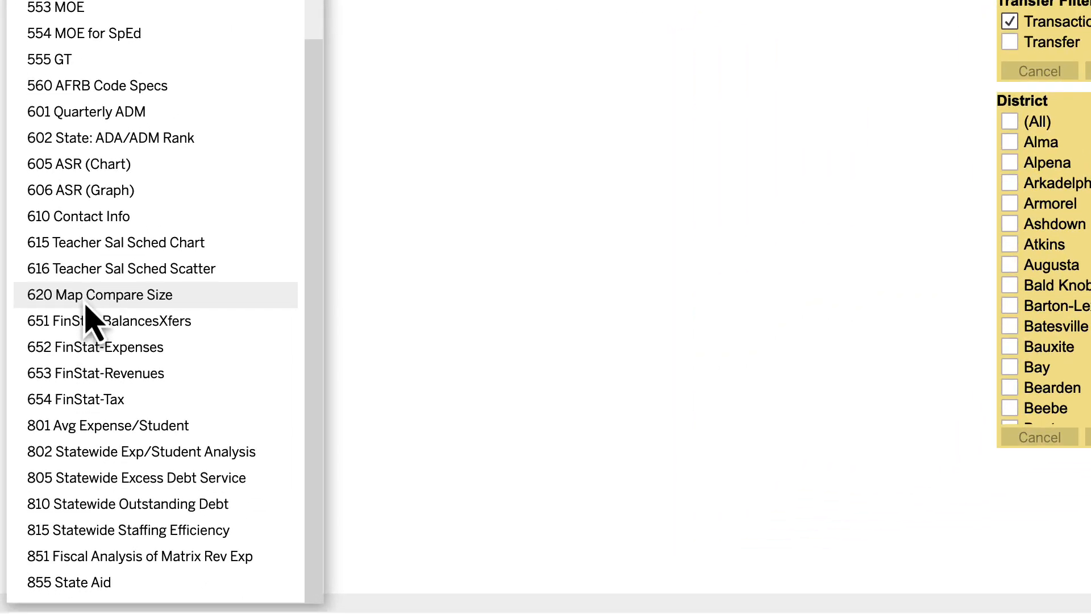
left_click(86, 301)
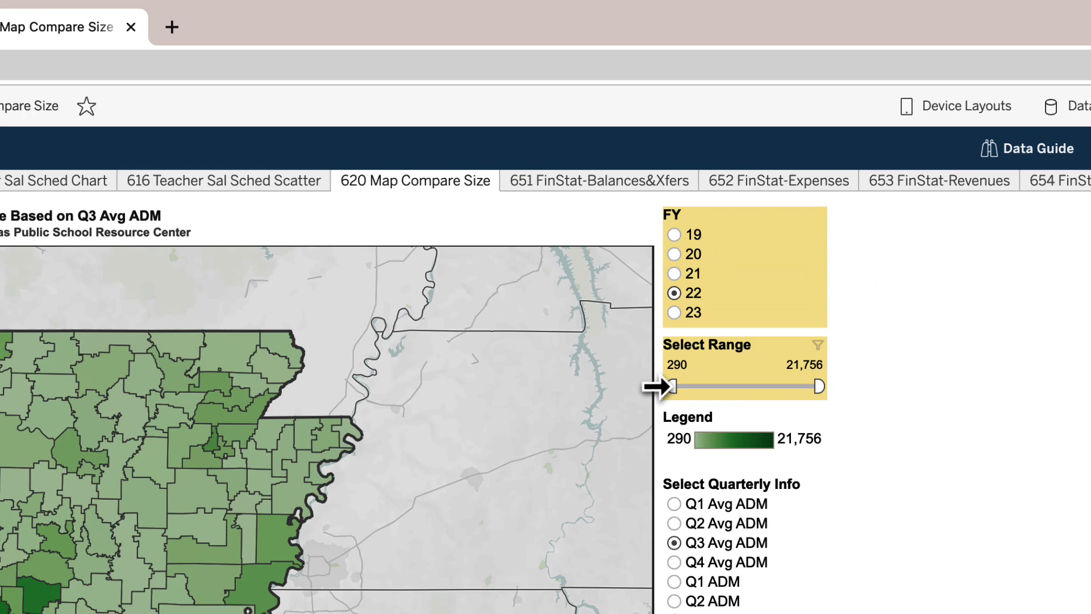
- Narrow the map's district size range to 9,011–11,023 and check the details of the districts that remain
left_click_drag(838, 247, 846, 246)
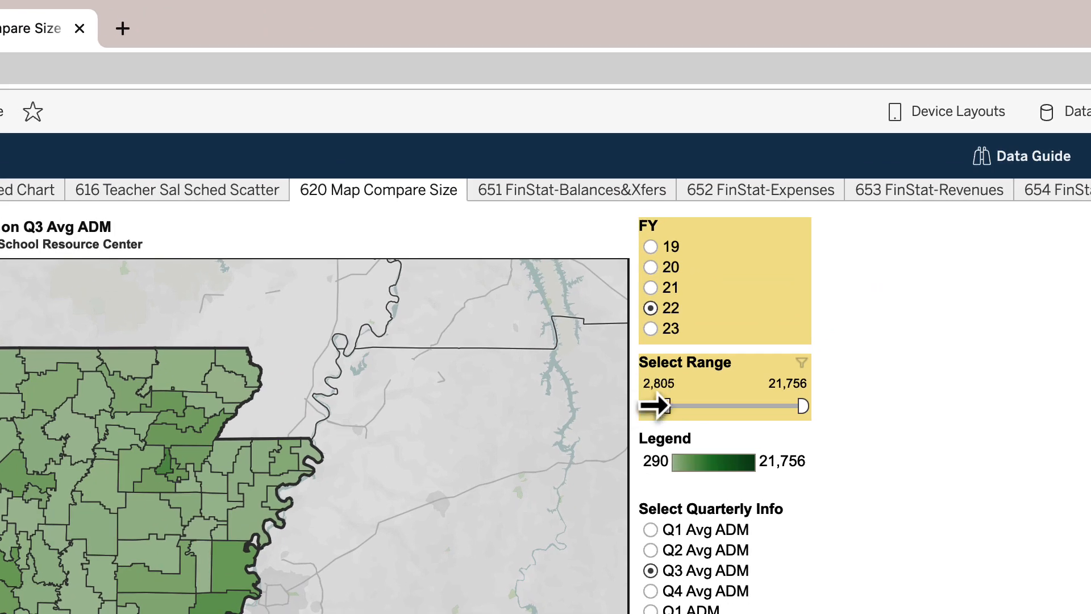
left_click_drag(663, 405, 701, 405)
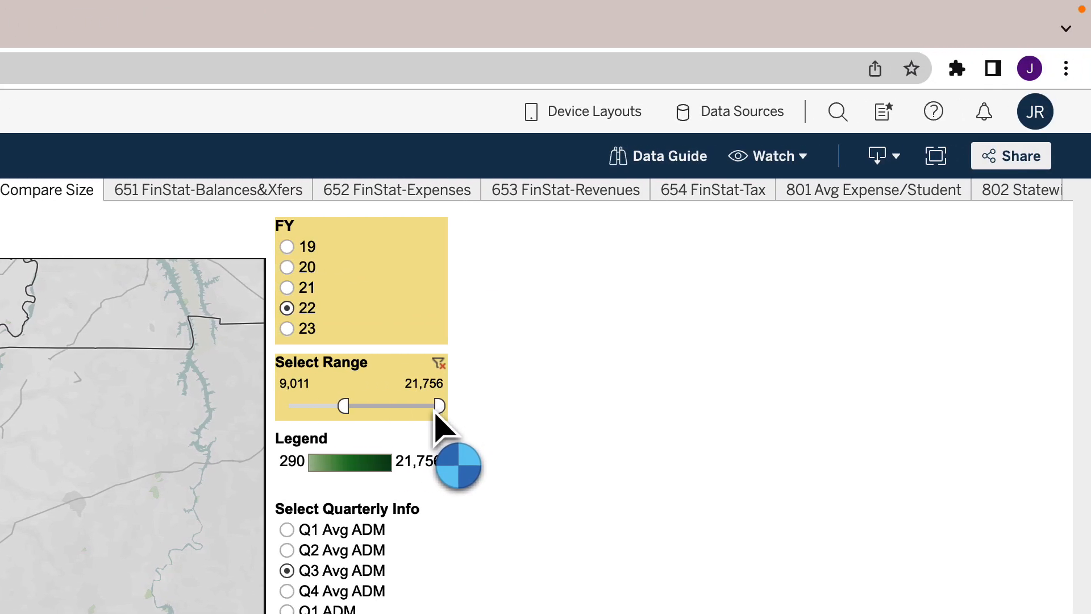
left_click_drag(439, 406, 373, 405)
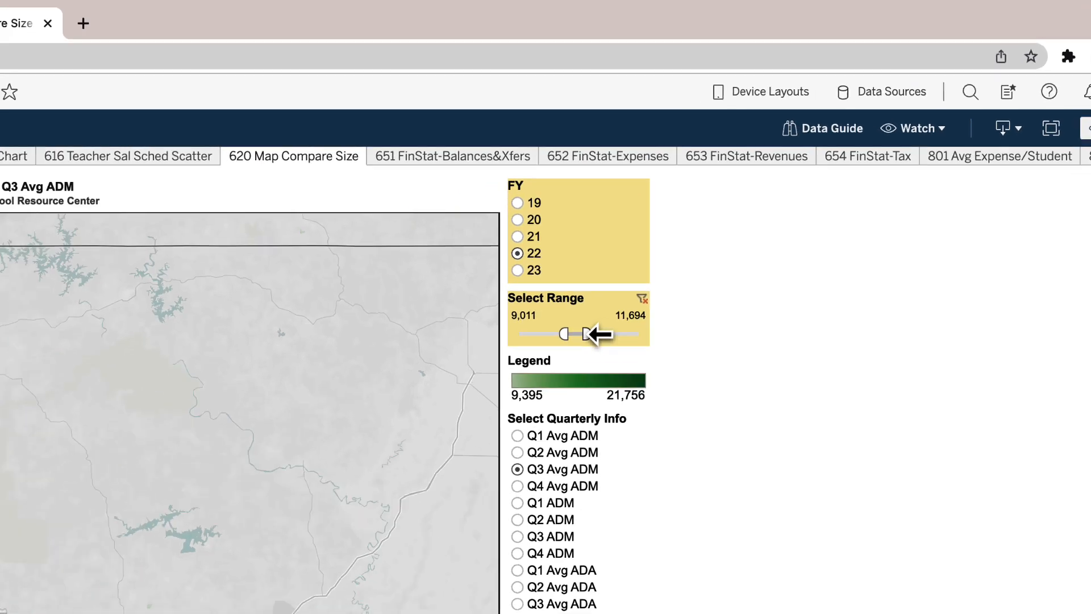
left_click_drag(590, 335, 585, 334)
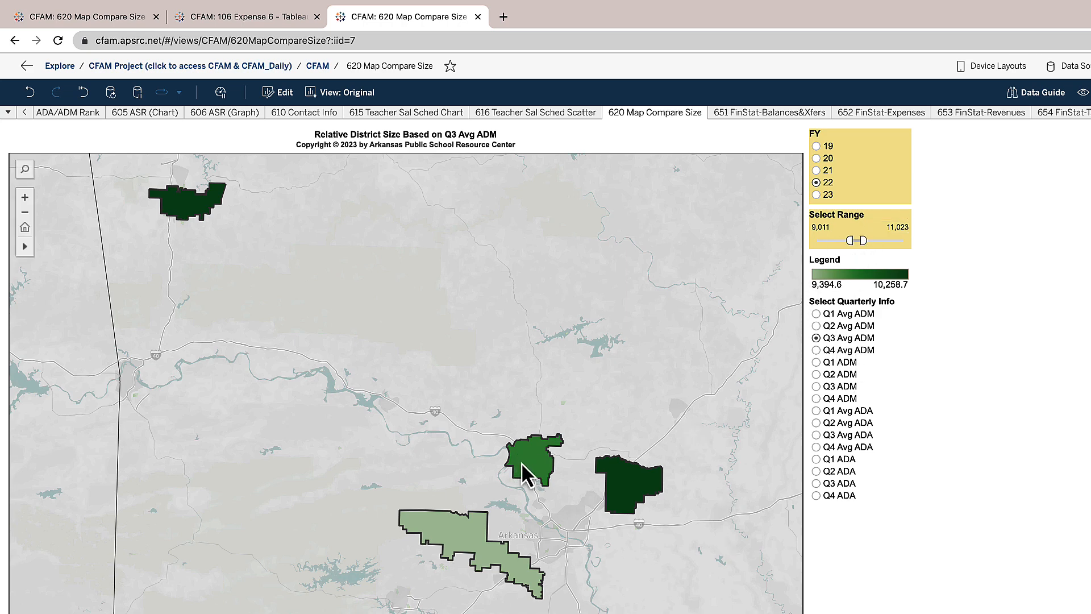
mouse_move(524, 473)
mouse_move(648, 503)
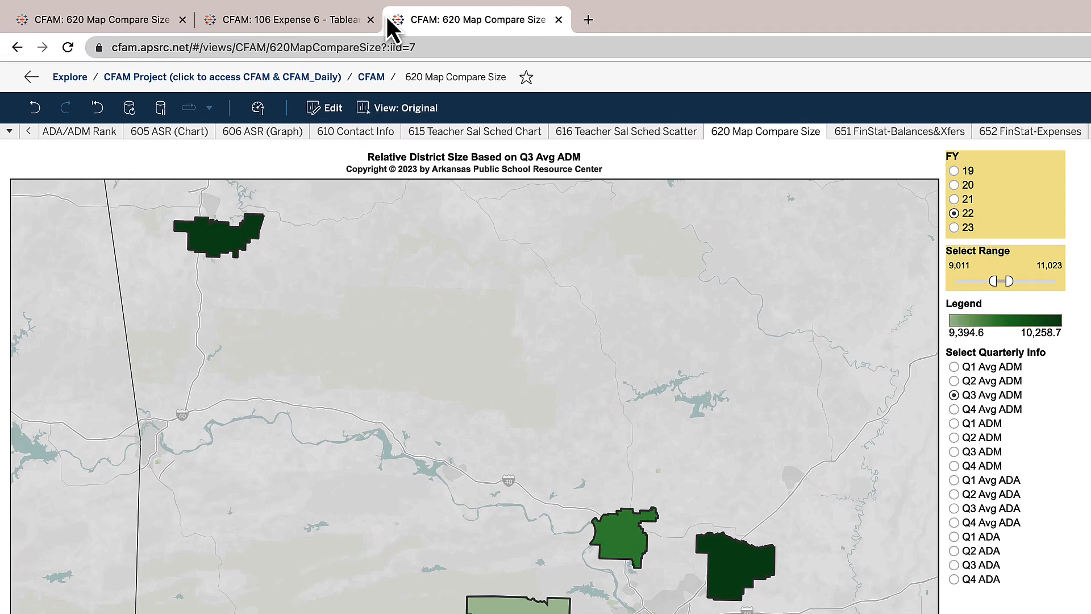
- Return to the 106 Expense 6 tab, filter District to Bryant, Cabot and Conway, and clear the district search
left_click(308, 25)
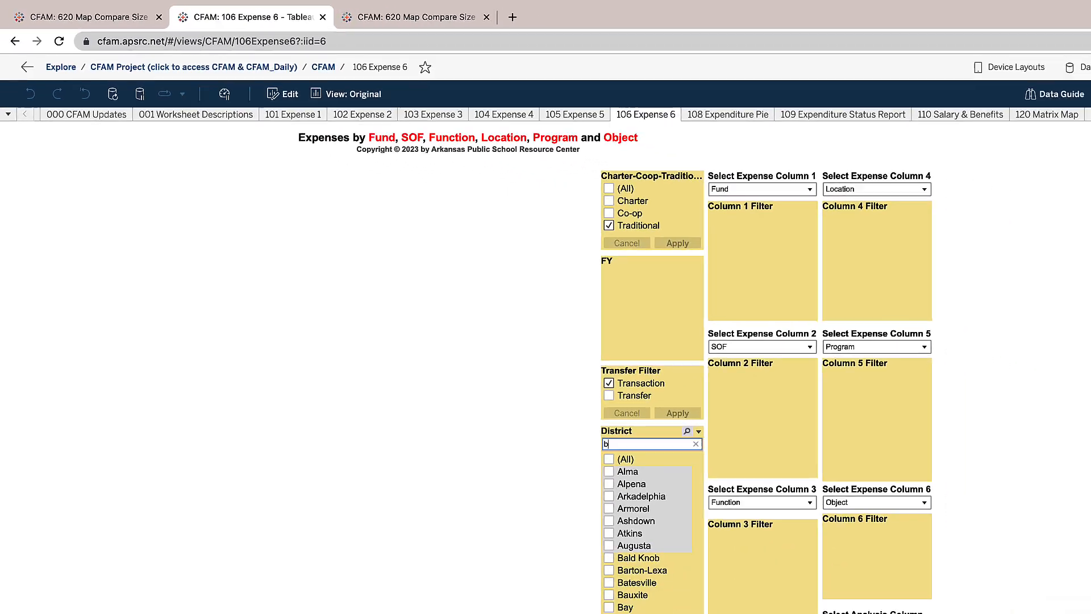
type("bry")
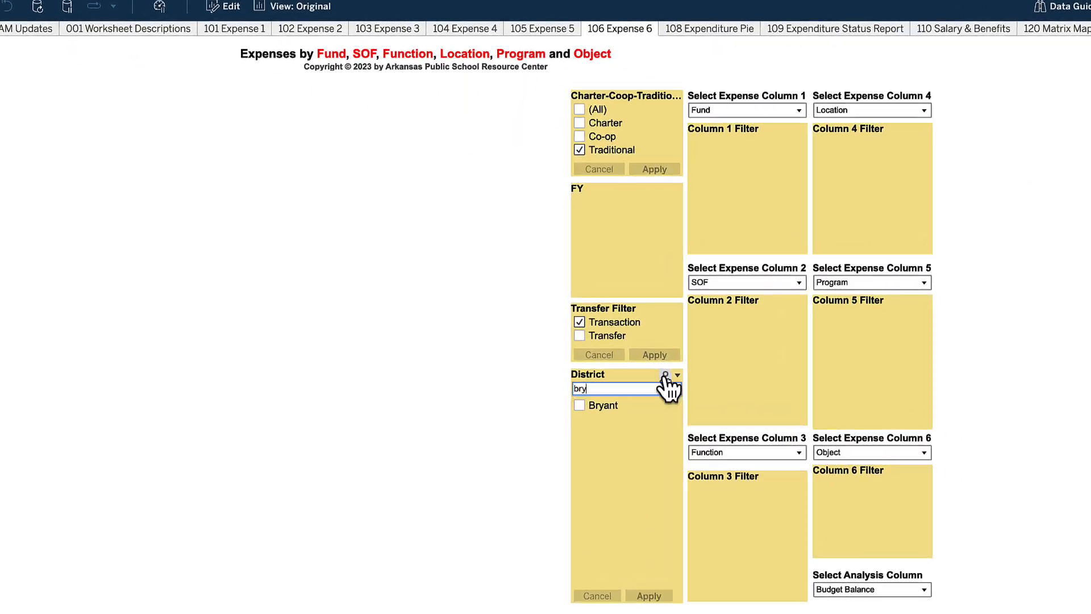
left_click(579, 405)
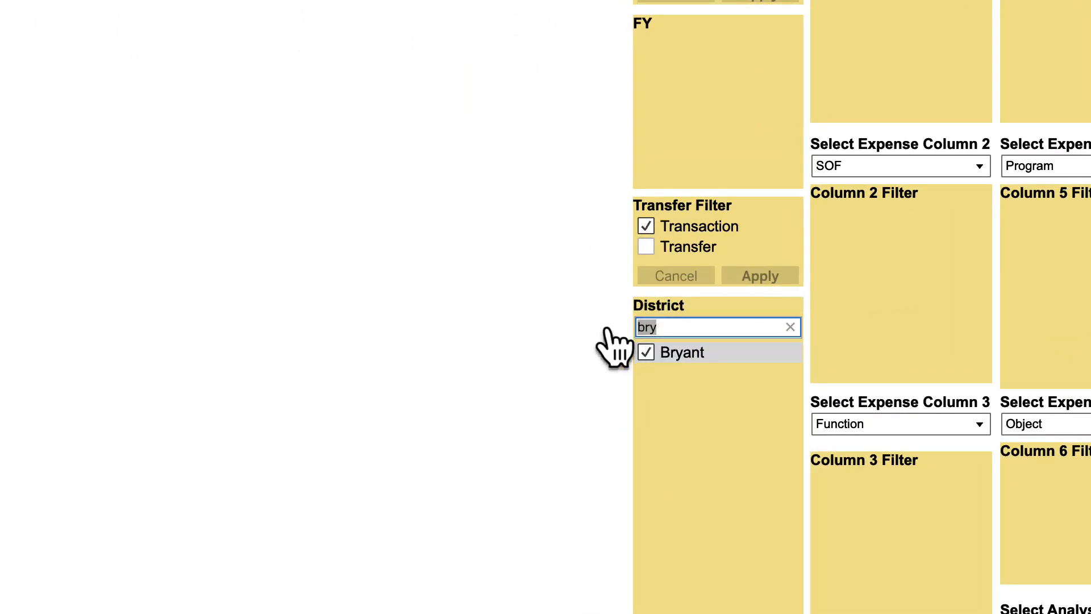
type("cab")
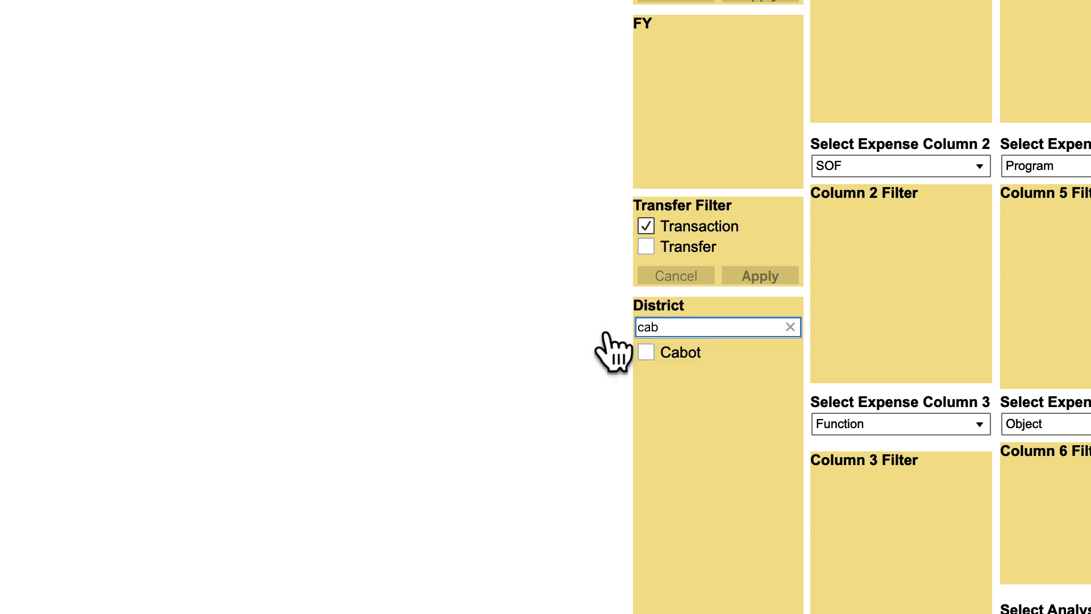
left_click(646, 351)
type("co")
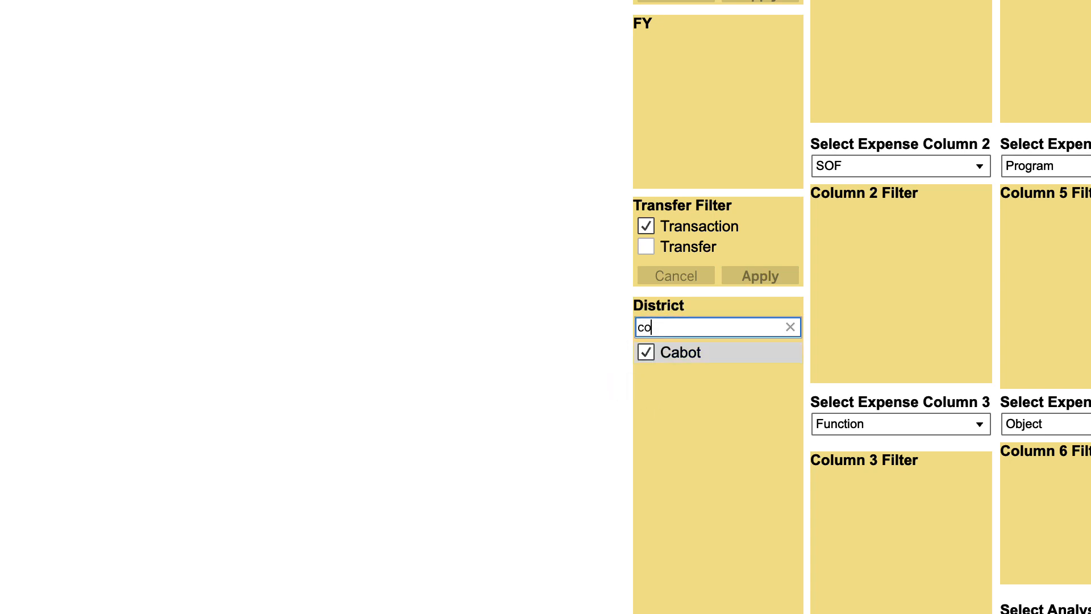
type("n")
left_click(646, 372)
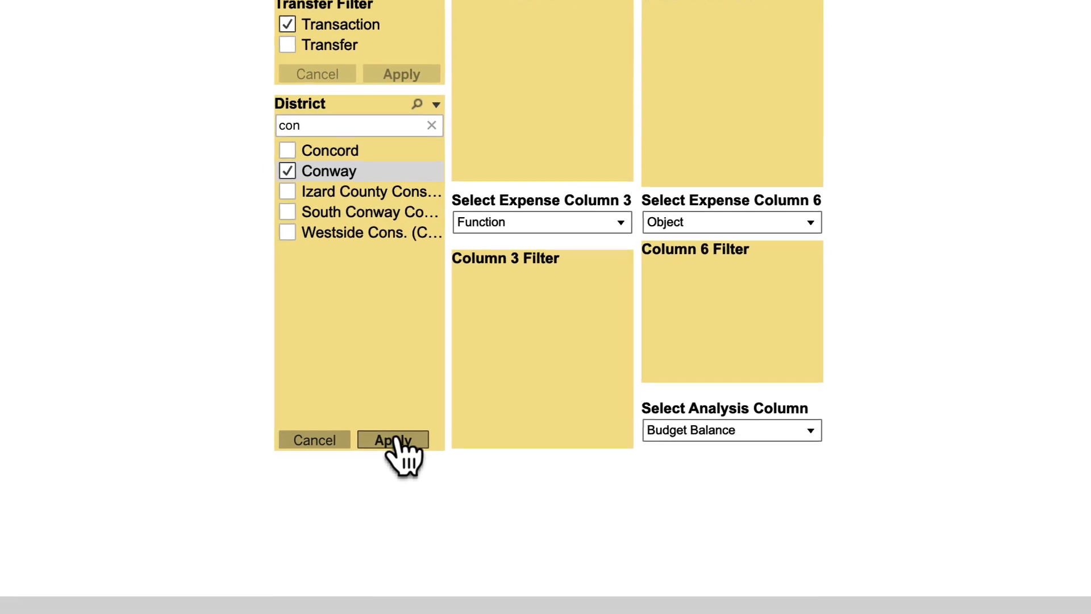
left_click(625, 570)
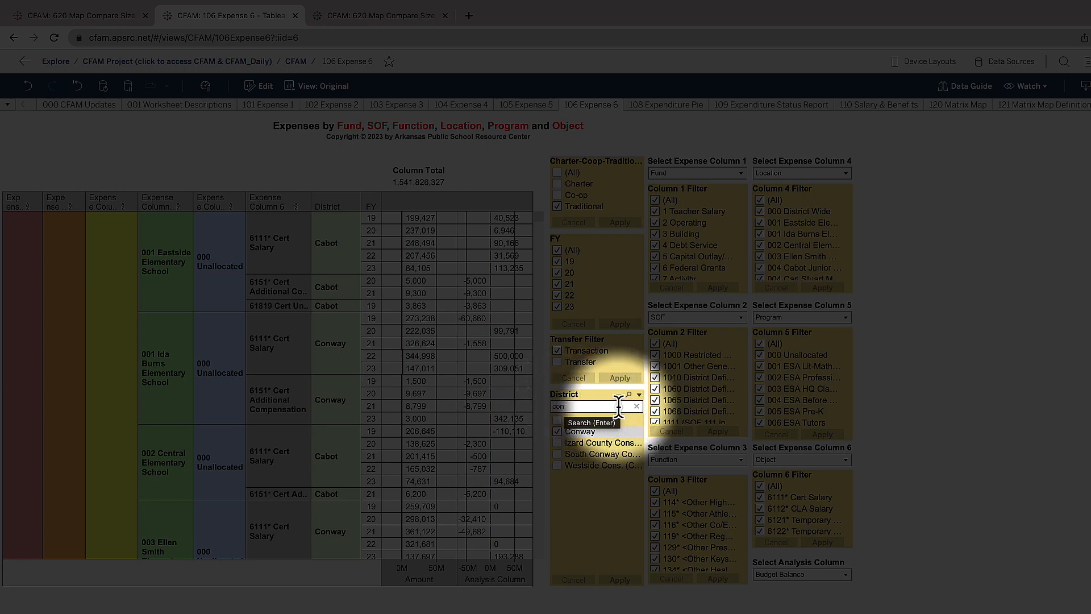
left_click(636, 406)
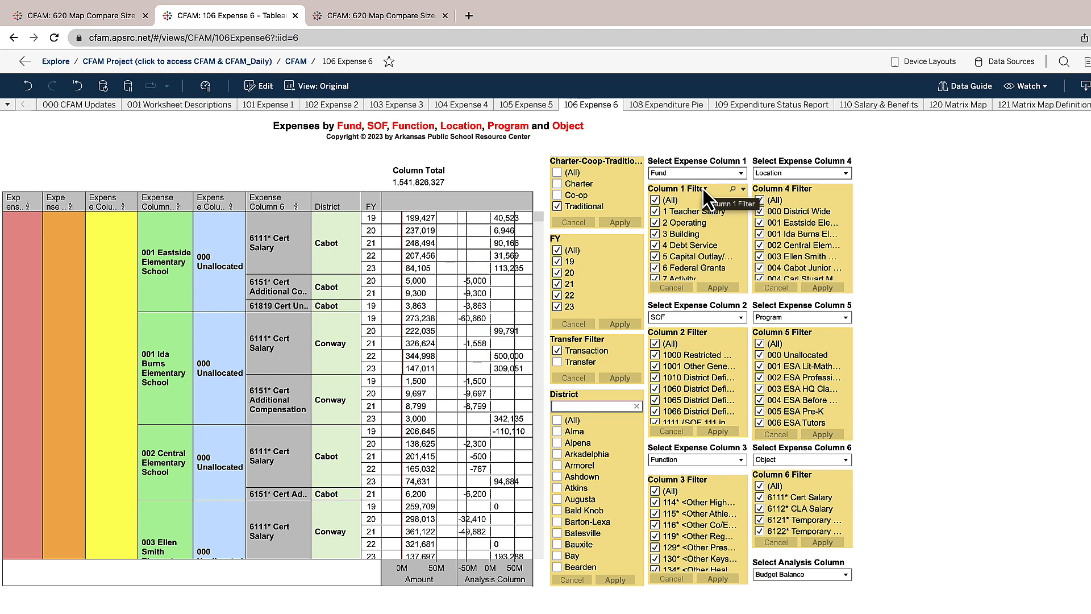
- Set expense columns 1 to 6 to Program, Location, Fund, SOF, Object and Function, in that order
left_click(741, 173)
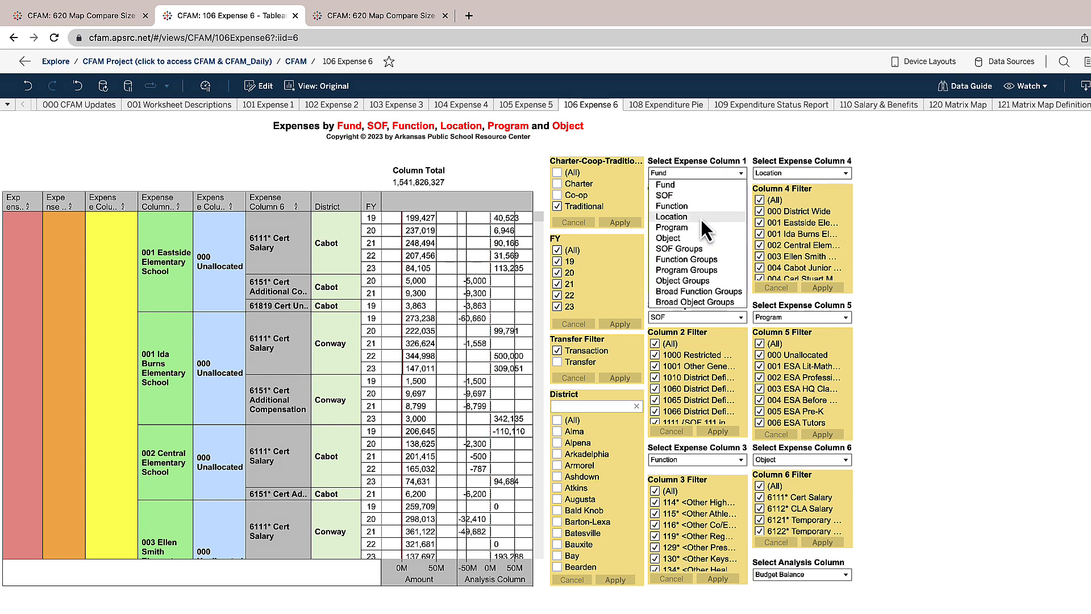
left_click(682, 227)
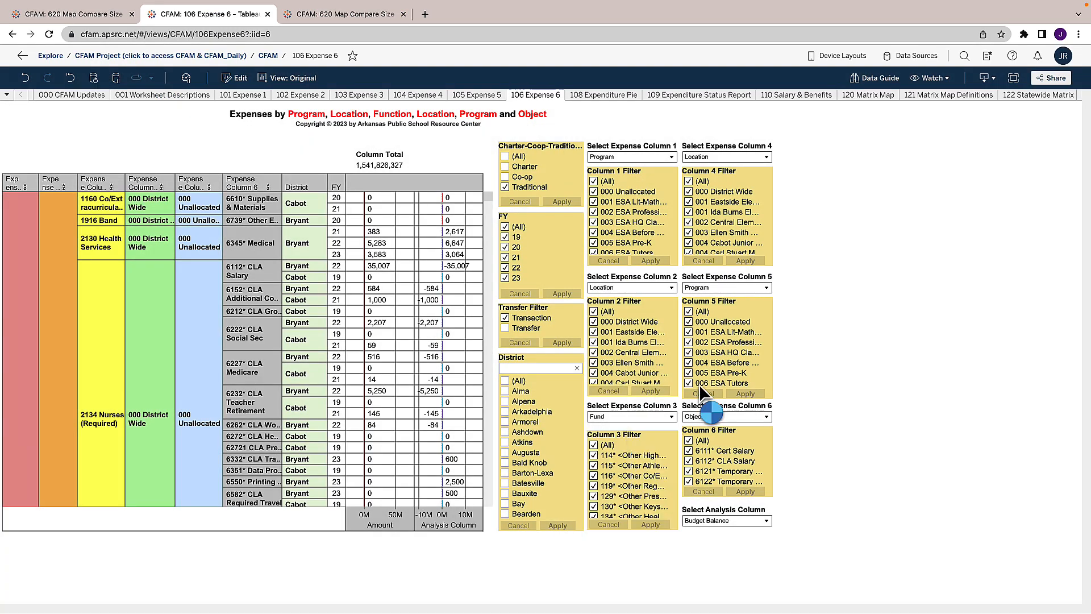
left_click(766, 156)
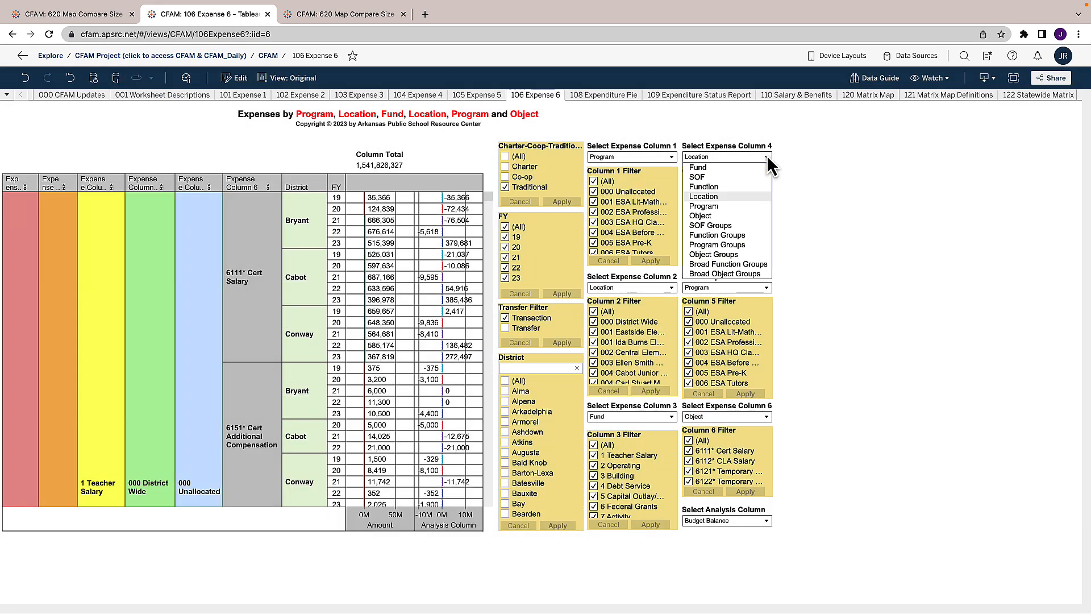
left_click(717, 178)
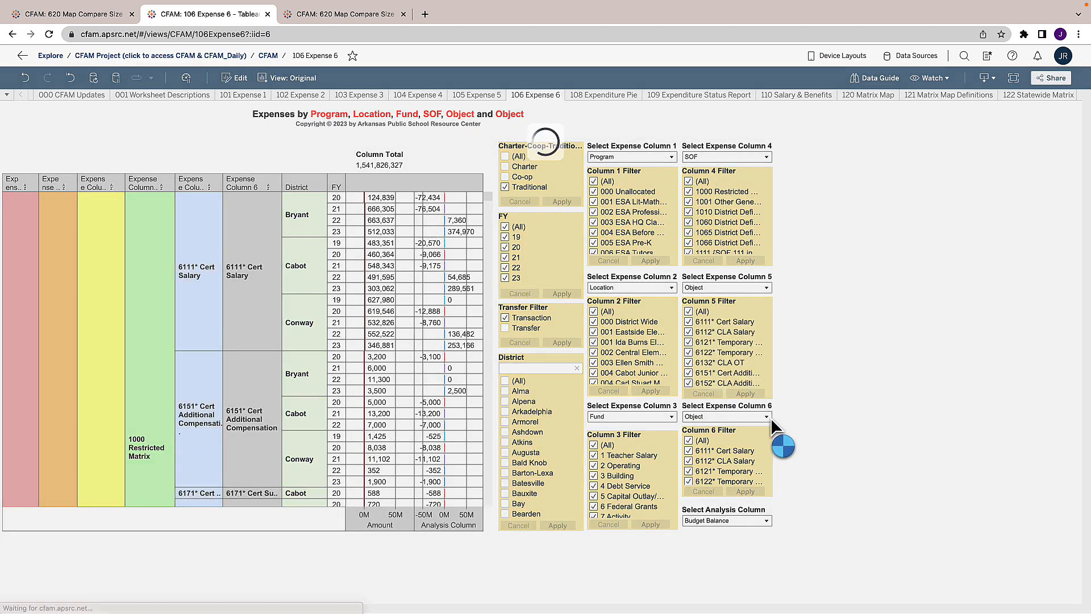
left_click(766, 417)
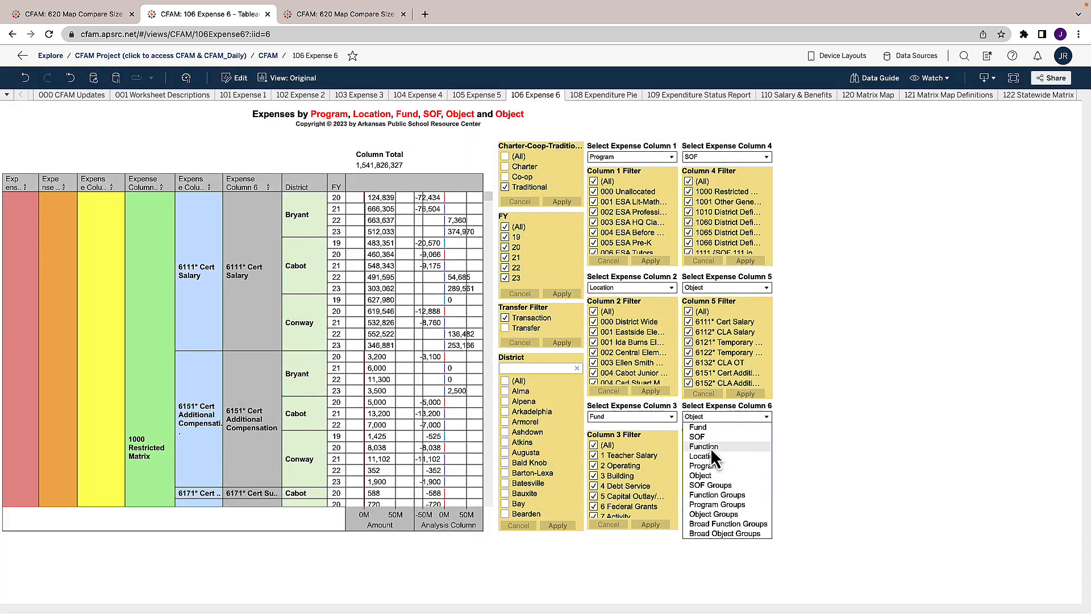
left_click(702, 448)
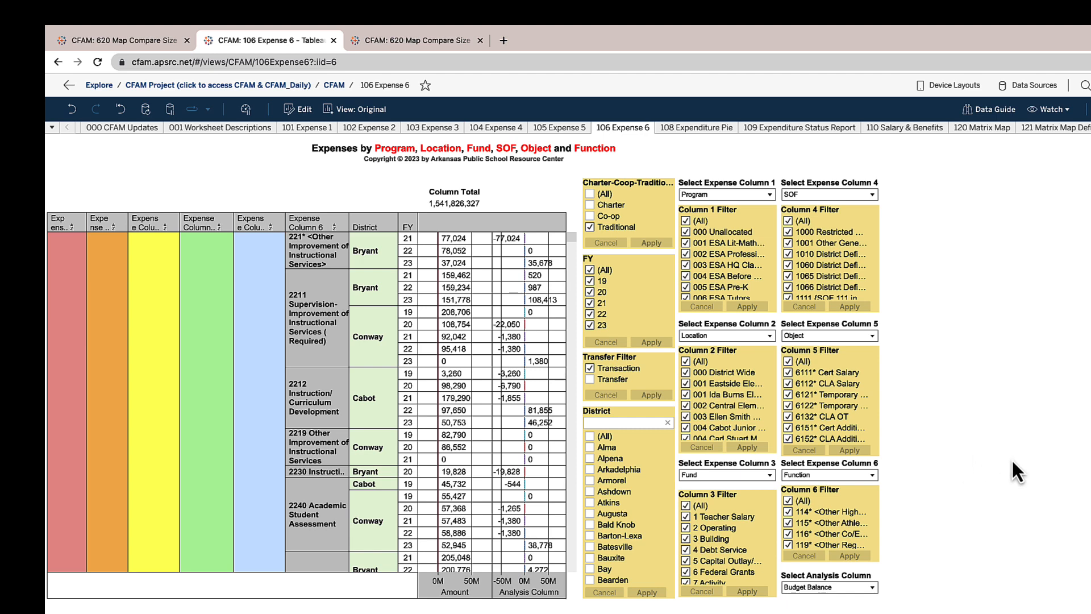
- Examine the expense table's breakdown by function, district and fiscal year
scroll(224, 273, "down", 10)
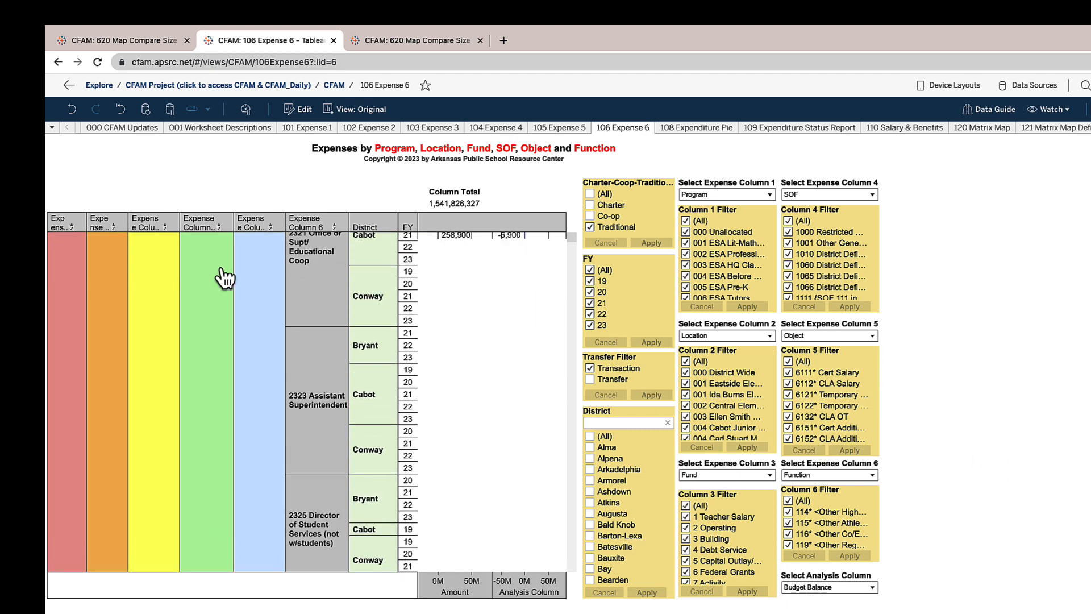
scroll(224, 277, "down", 10)
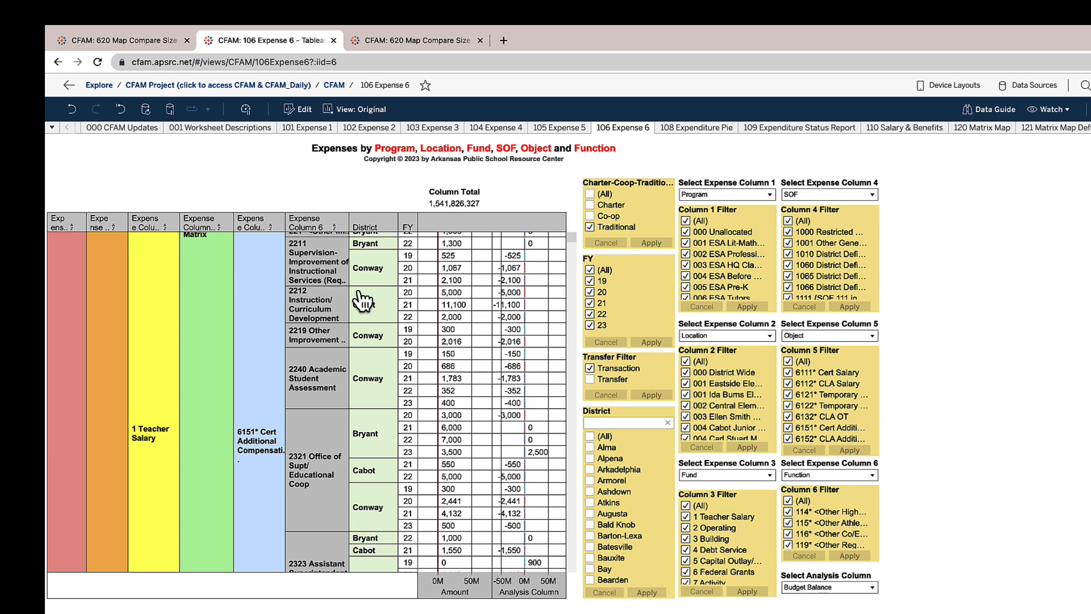
scroll(401, 310, "up", 10)
scroll(401, 310, "down", 15)
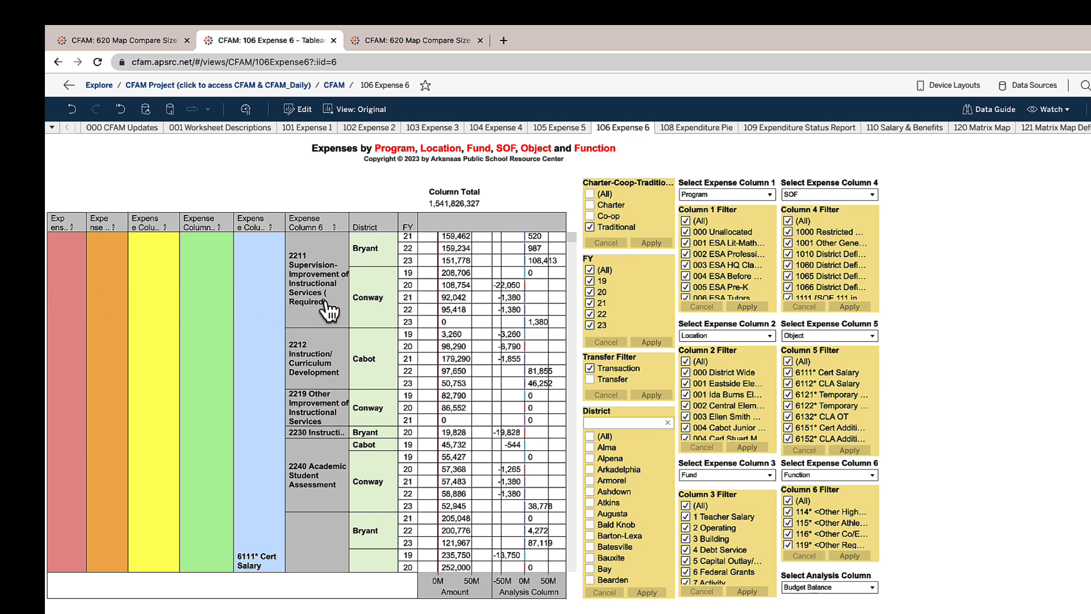
scroll(331, 312, "up", 1)
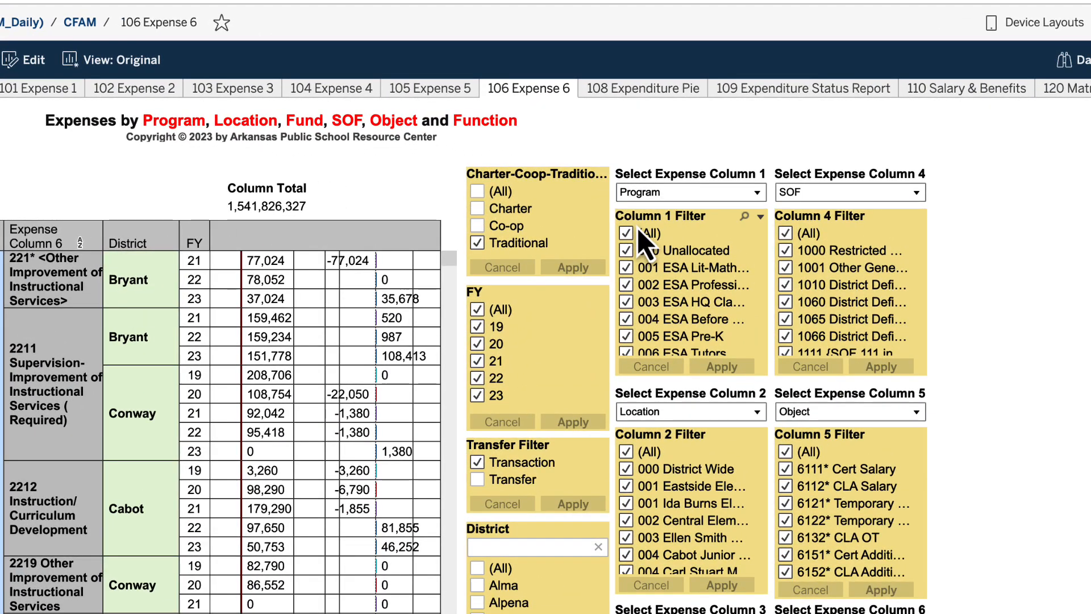
- Filter expense column 1 to only program 170, deselecting all other programs
left_click(684, 221)
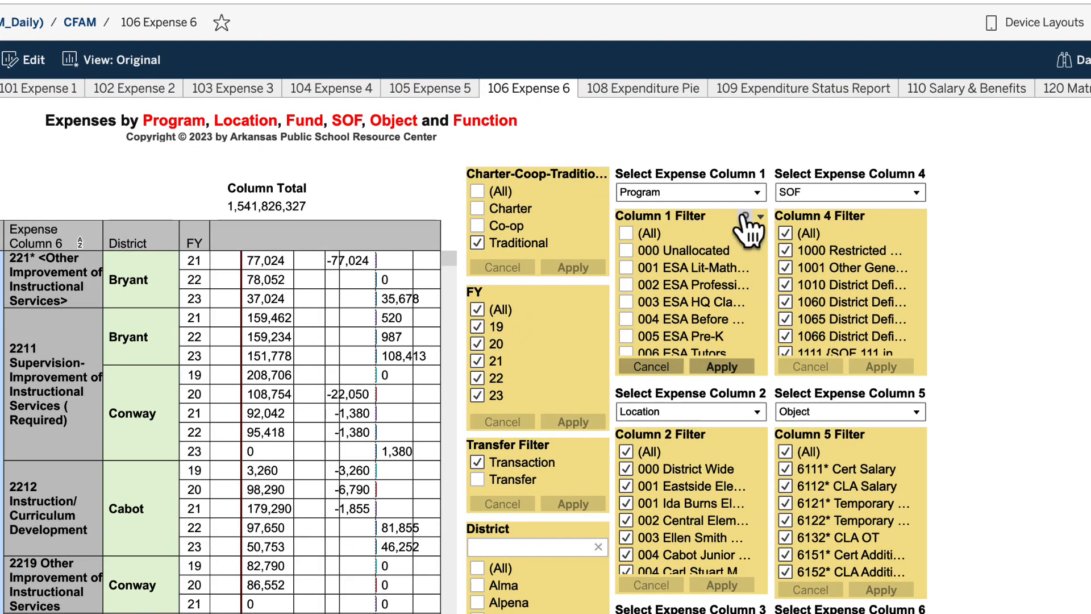
left_click(745, 217)
type("170")
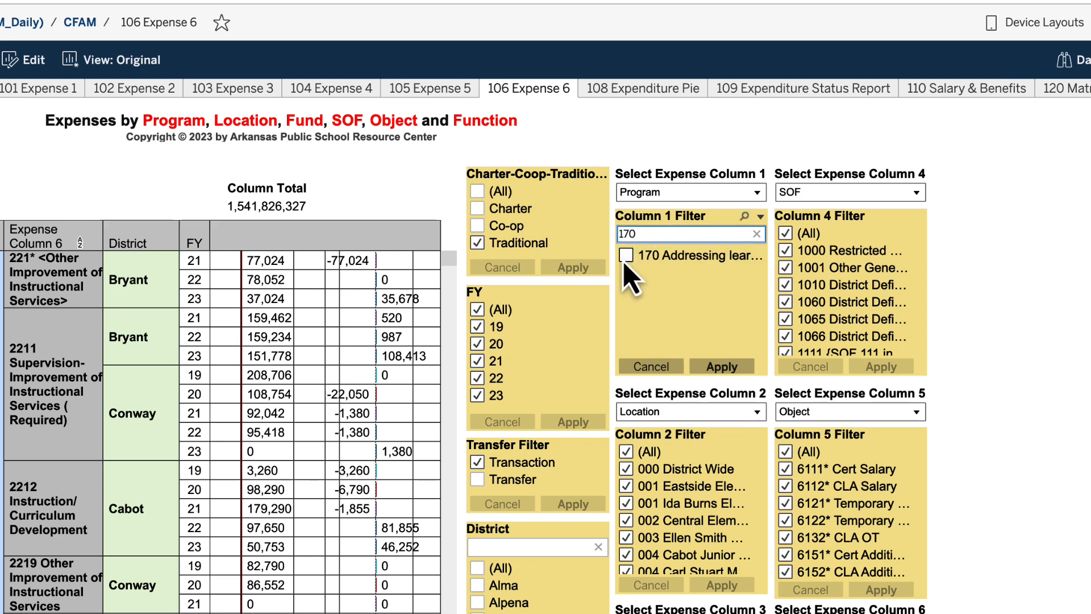
left_click(698, 255)
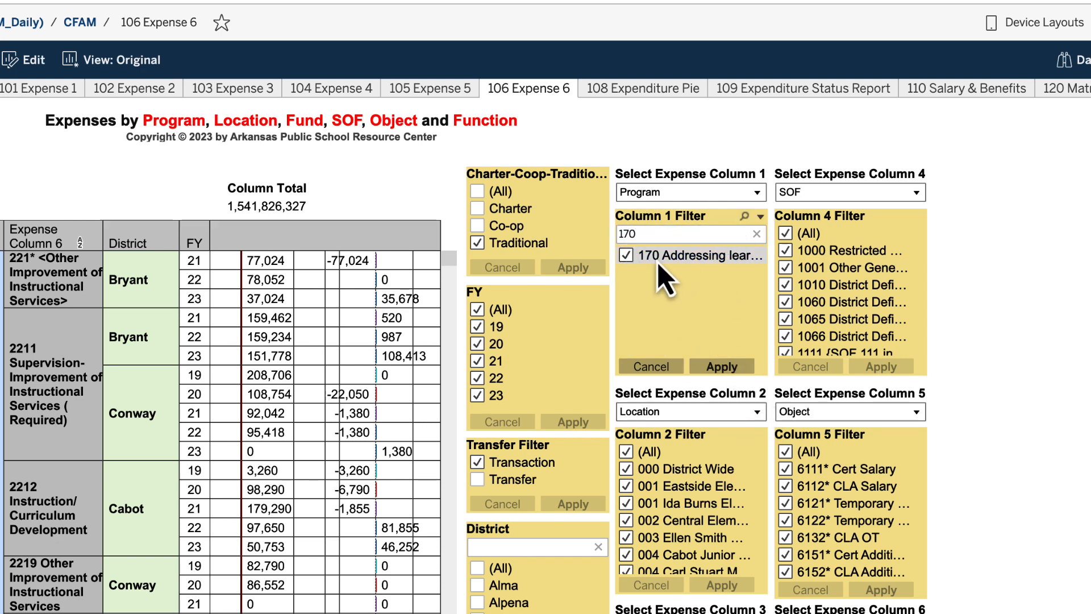
left_click(722, 366)
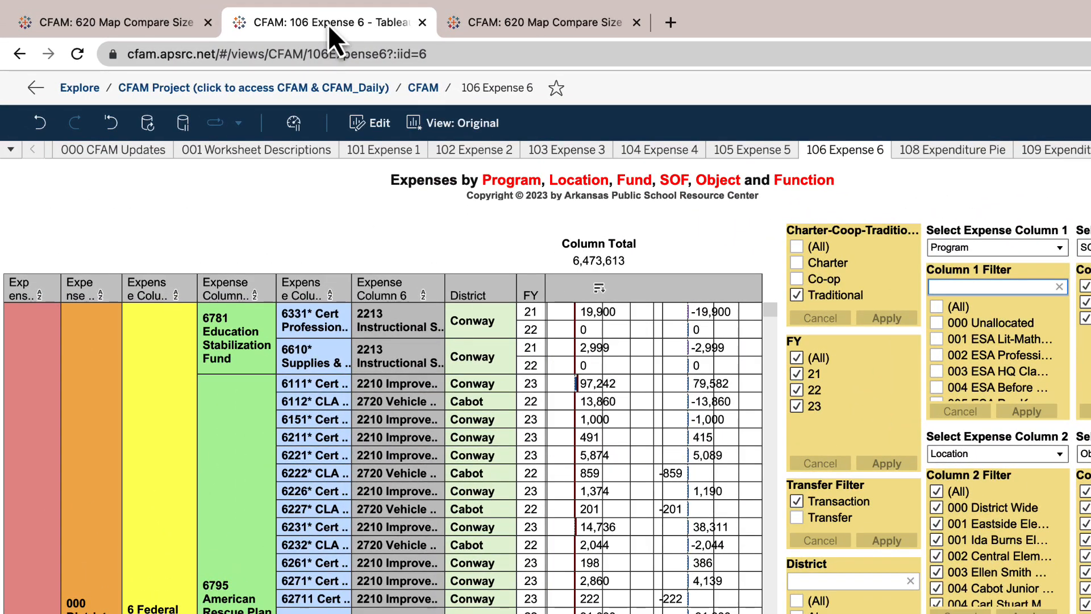
- Duplicate the 106 Expense 6 browser tab and open the 104 Expense 4 view in the copy
right_click(328, 25)
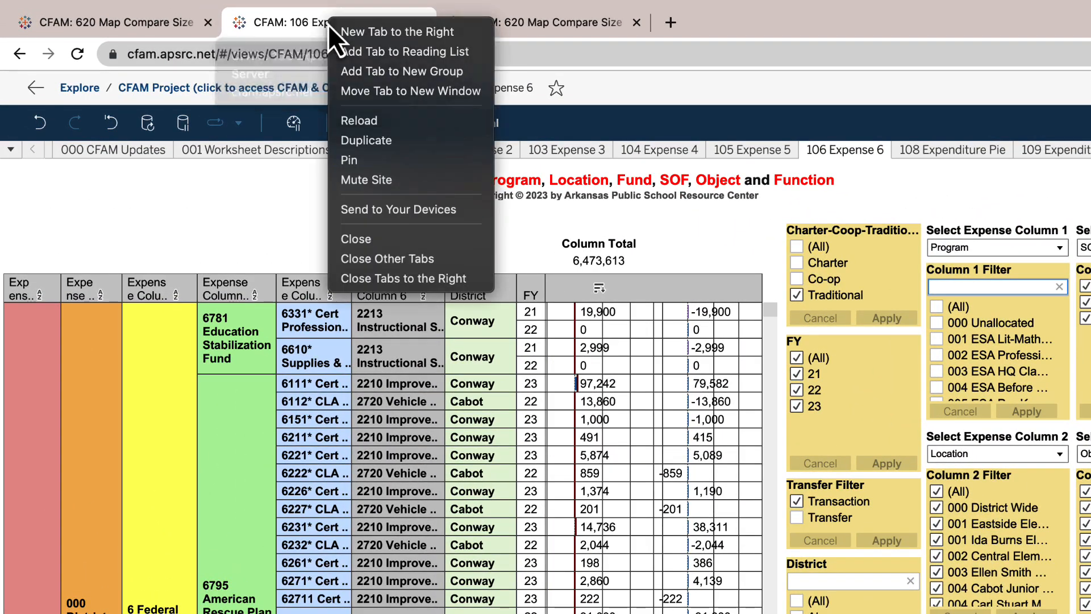
left_click(359, 140)
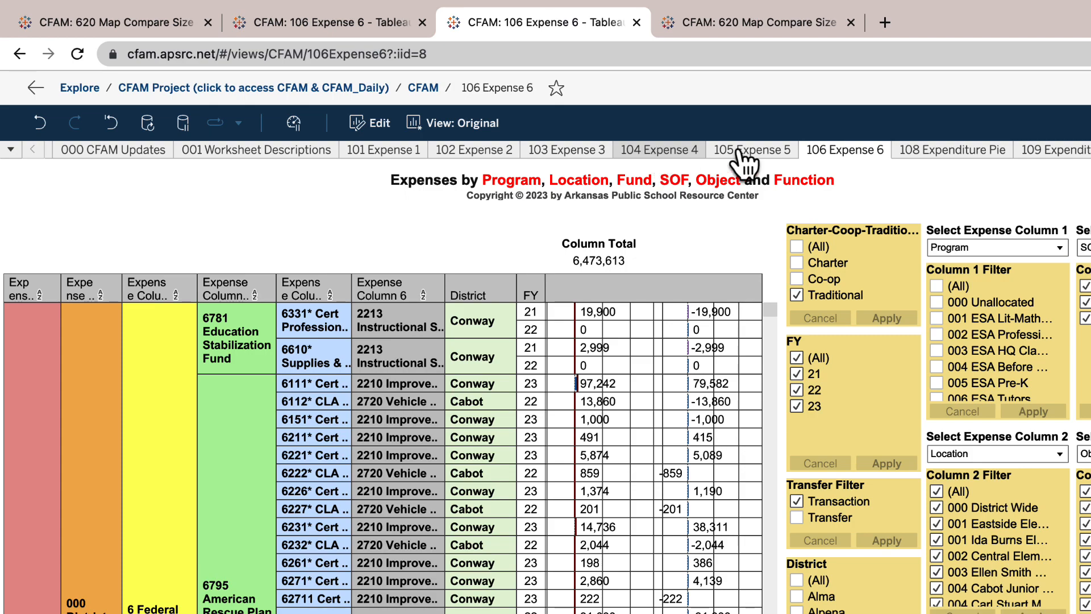
left_click(671, 151)
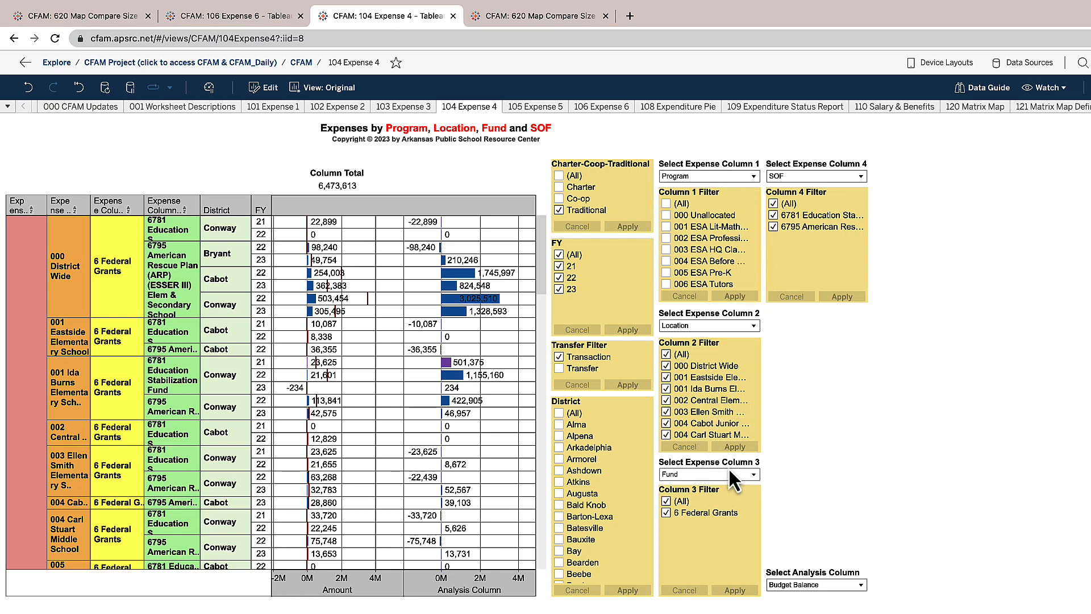
- Set expense column 3 to SOF and expense column 4 to Object, and look through the resulting expense rows
left_click(753, 474)
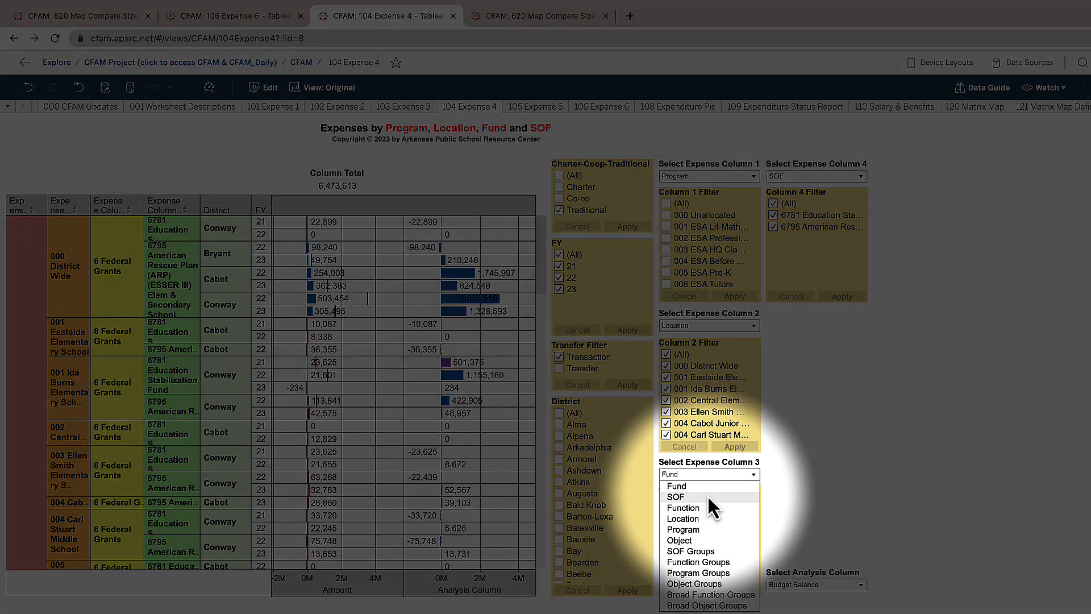
left_click(708, 495)
left_click(861, 176)
left_click(816, 189)
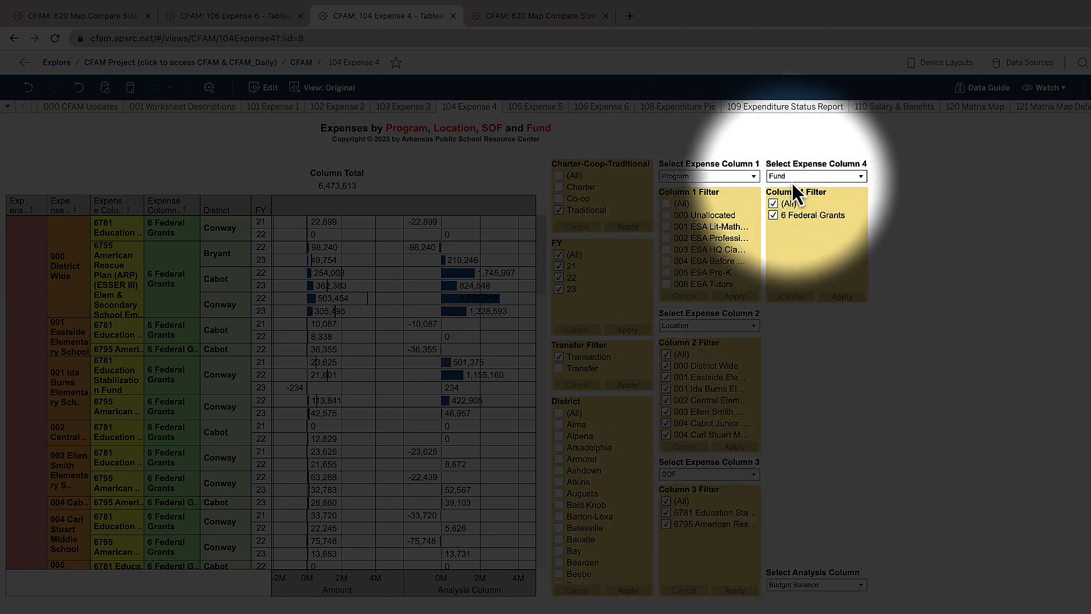
left_click(859, 177)
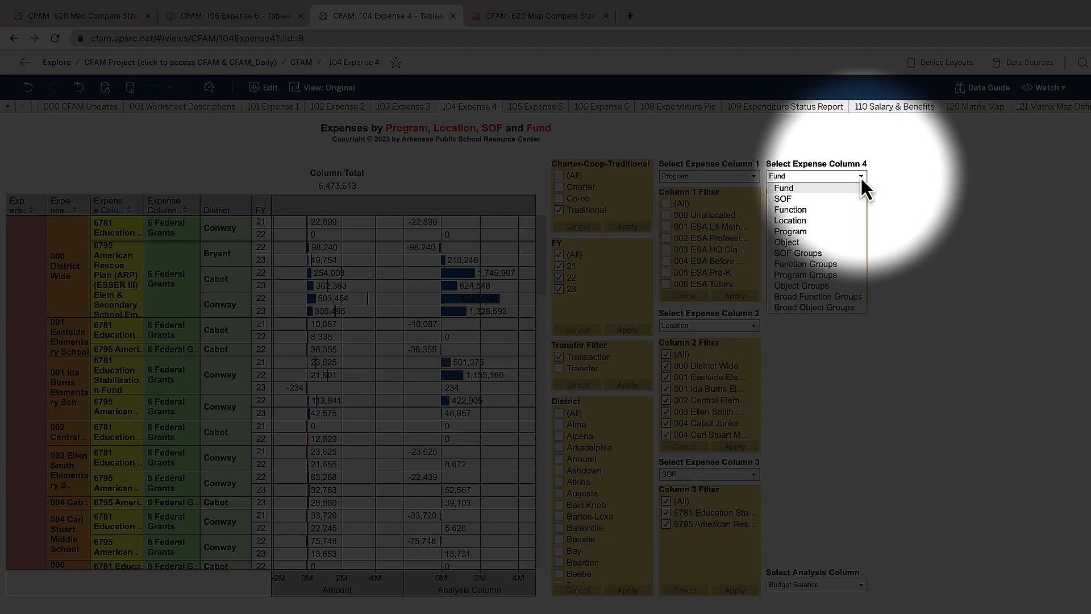
left_click(807, 243)
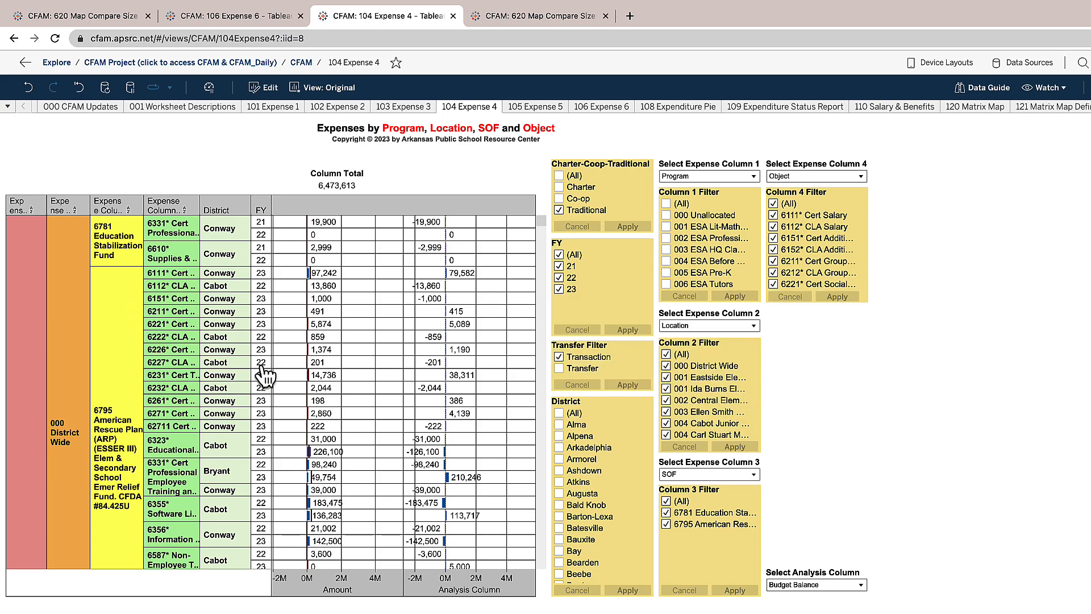
scroll(264, 374, "down", 5)
scroll(264, 375, "down", 15)
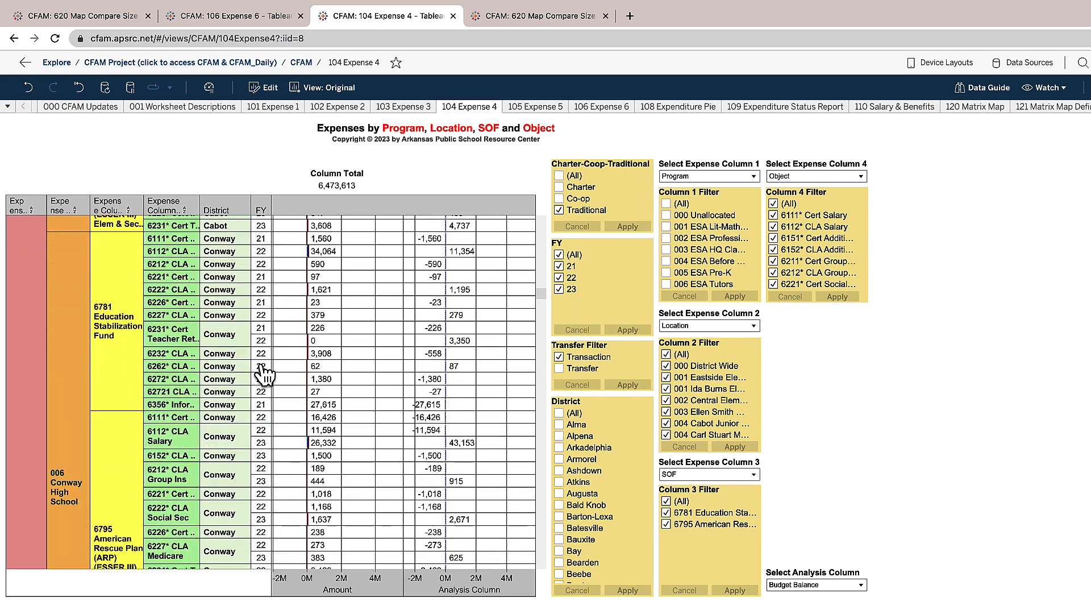
scroll(267, 366, "down", 5)
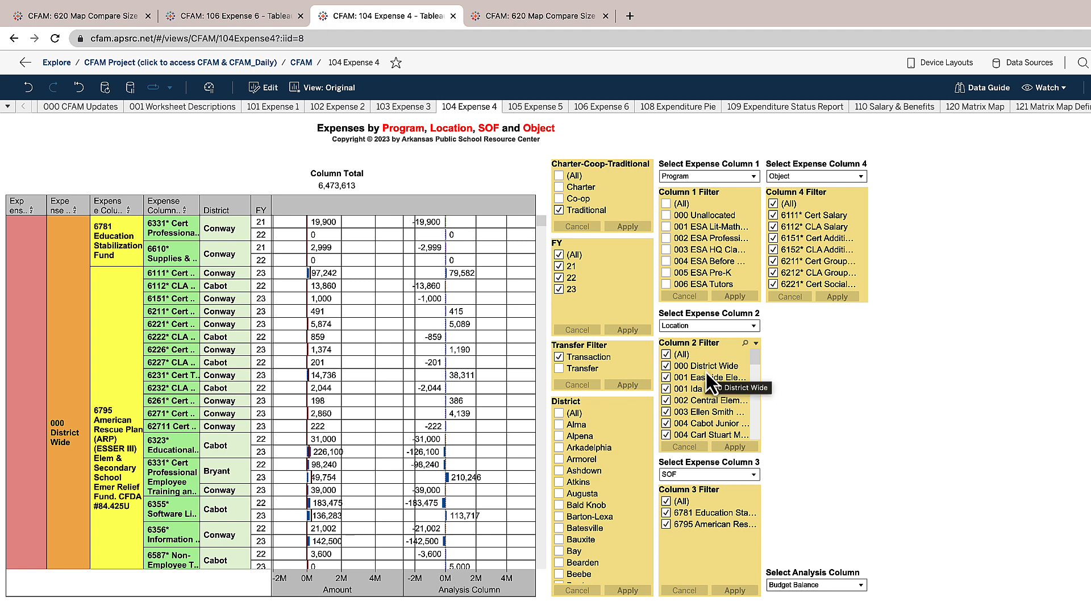
- Duplicate the 104 Expense 4 browser tab and set expense column 2 to Program in the copy
right_click(404, 17)
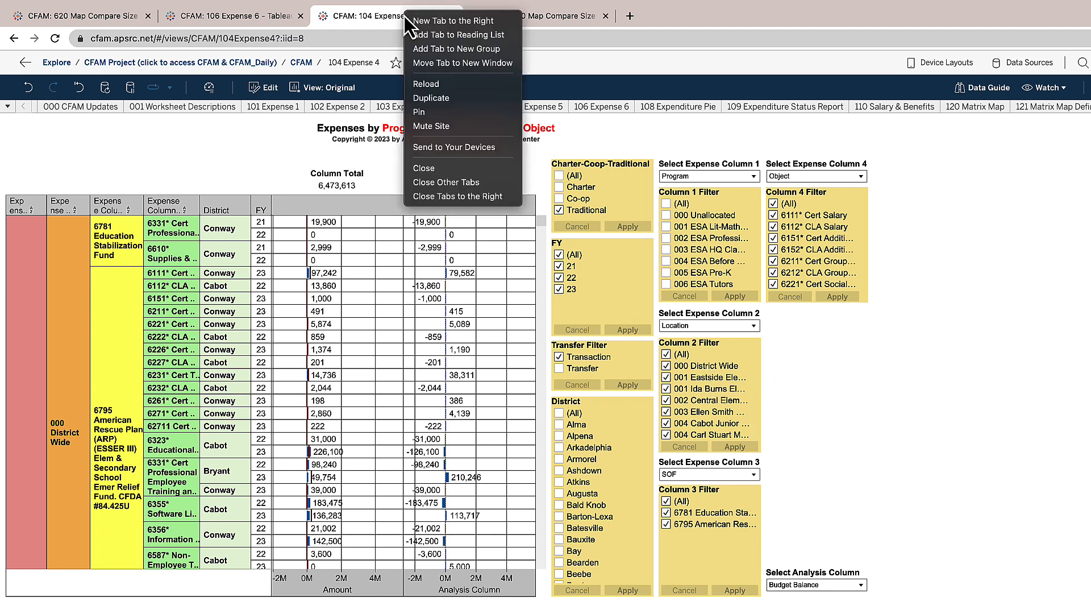
left_click(435, 100)
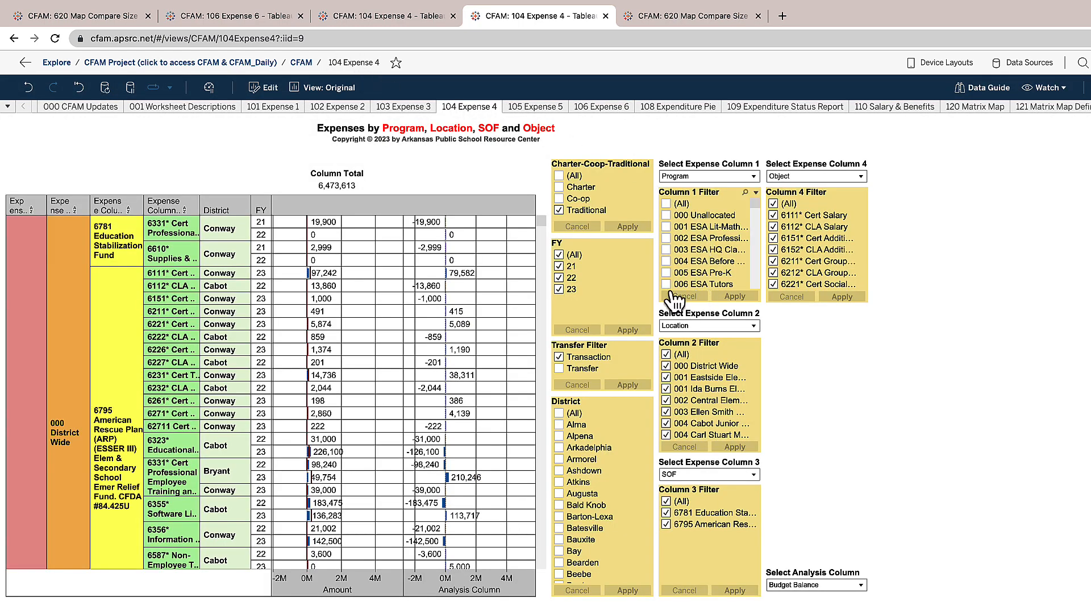
left_click(753, 325)
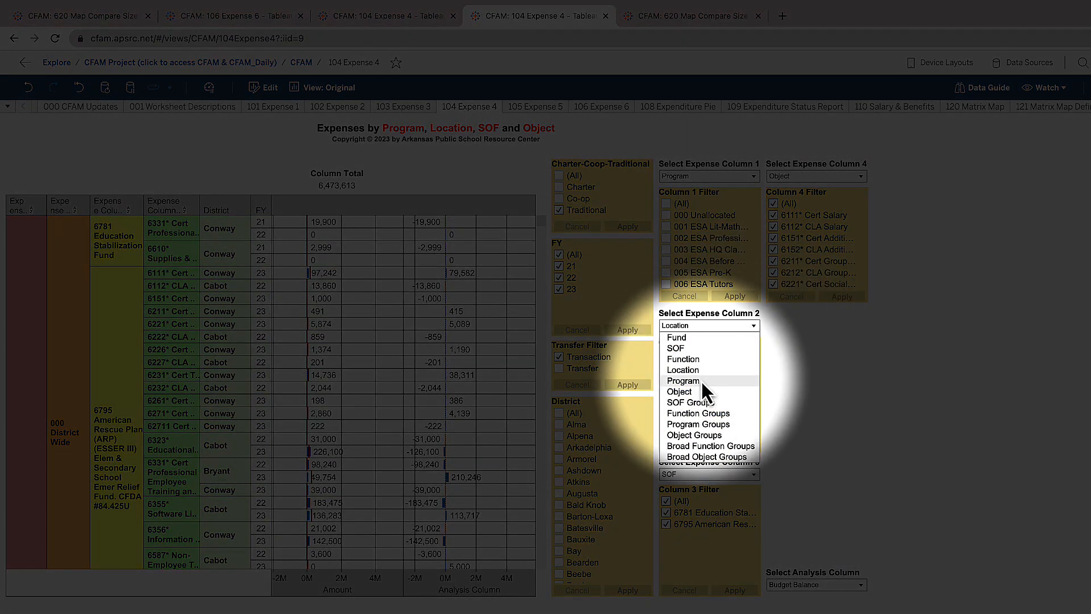
left_click(701, 380)
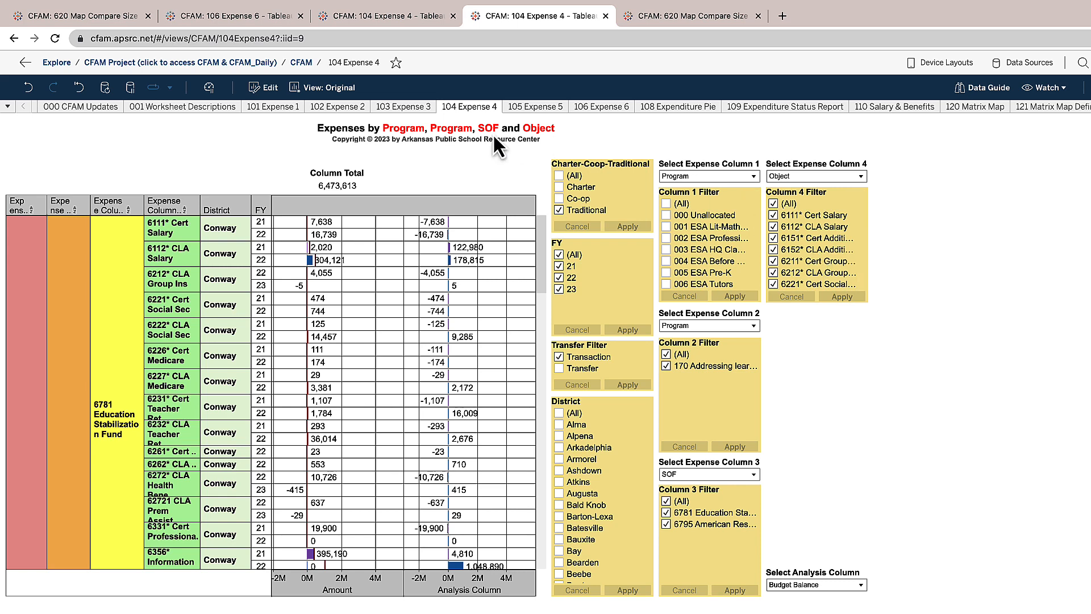
- Open the 103 Expense 3 view and set expense column 2 to SOF and expense column 3 to Object
left_click(420, 114)
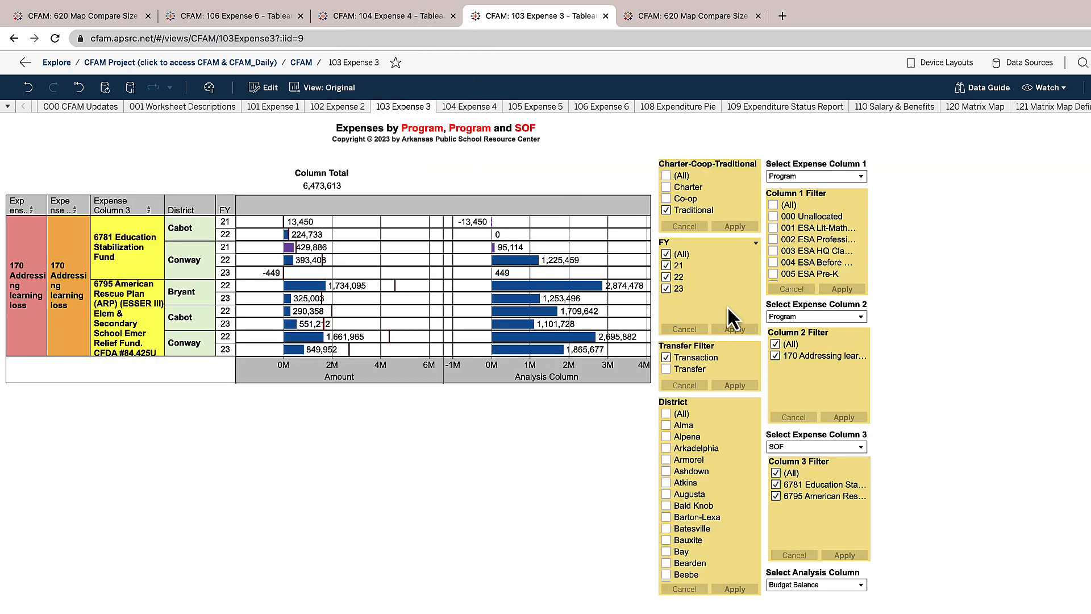
left_click(861, 316)
left_click(795, 339)
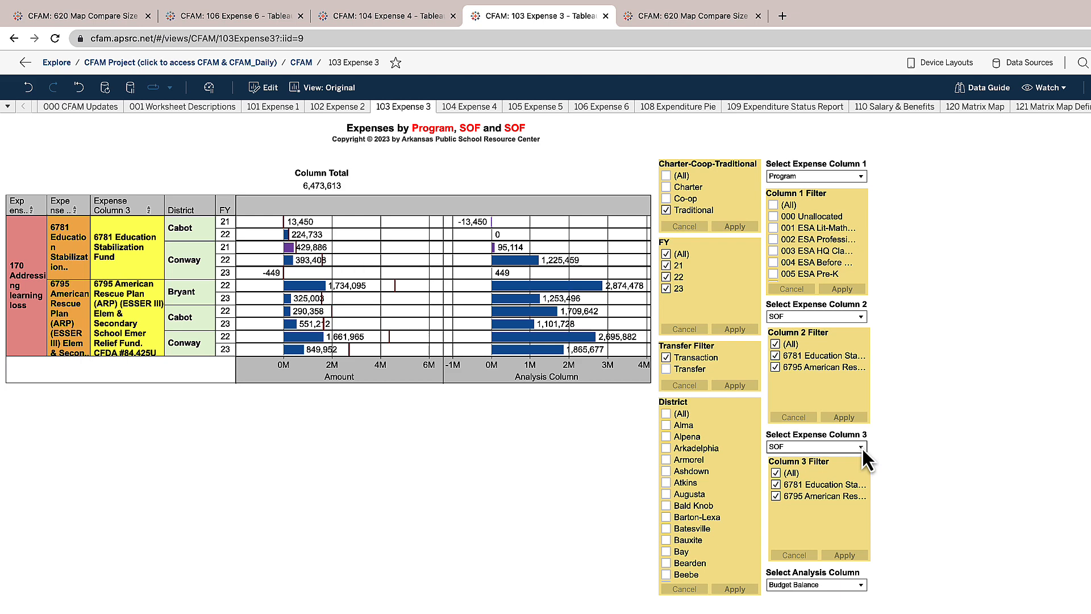
left_click(860, 447)
left_click(801, 513)
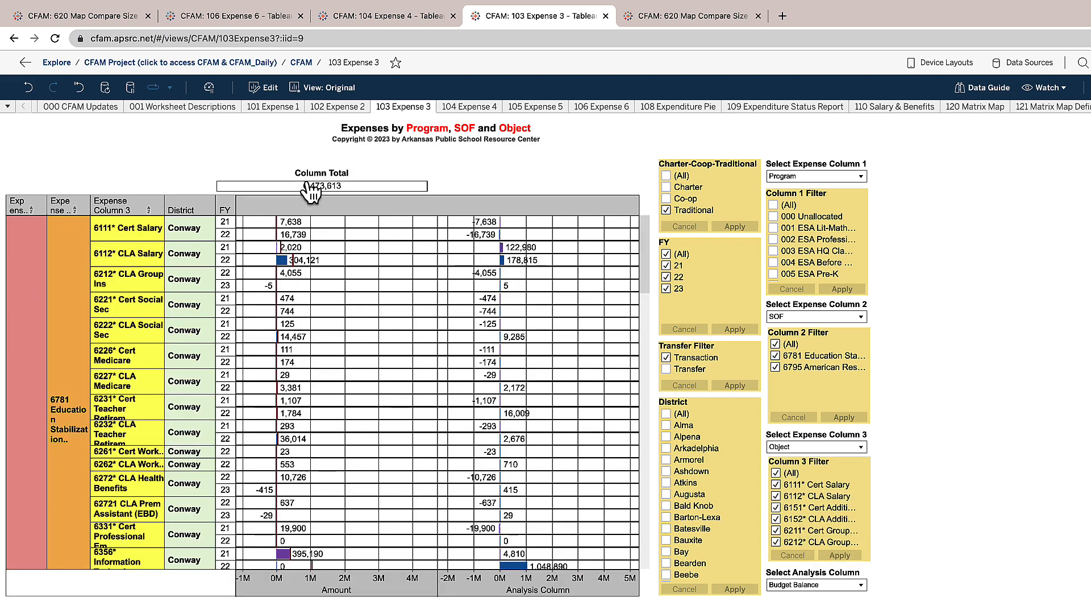
- Set the analysis column to $ Change from Prev Yr and inspect the details of Conway's 6112* CLA Salary for FY 21 and 22
mouse_move(279, 226)
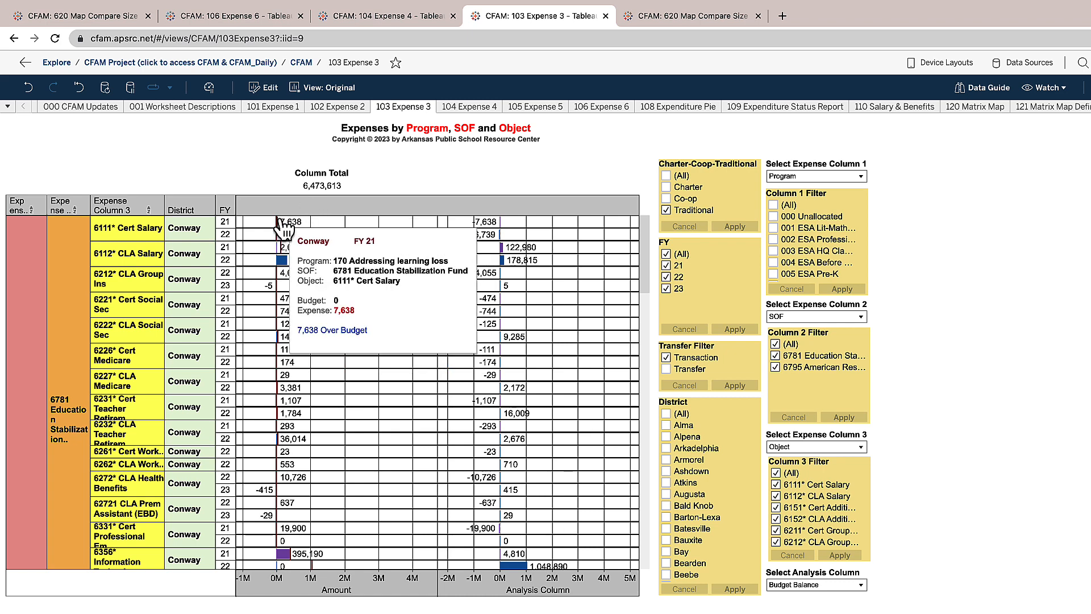
mouse_move(488, 229)
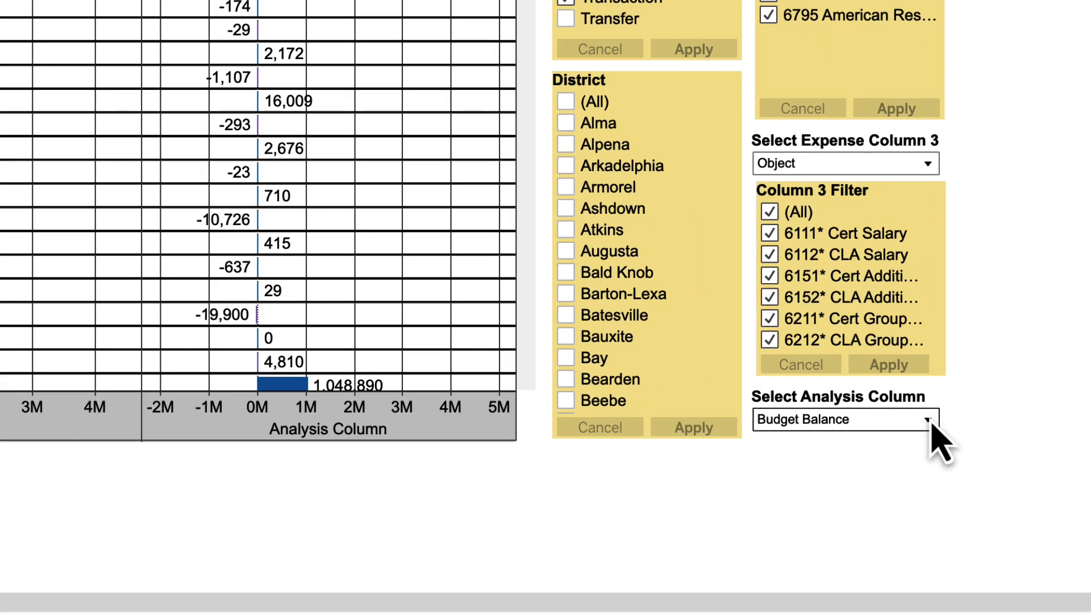
left_click(931, 425)
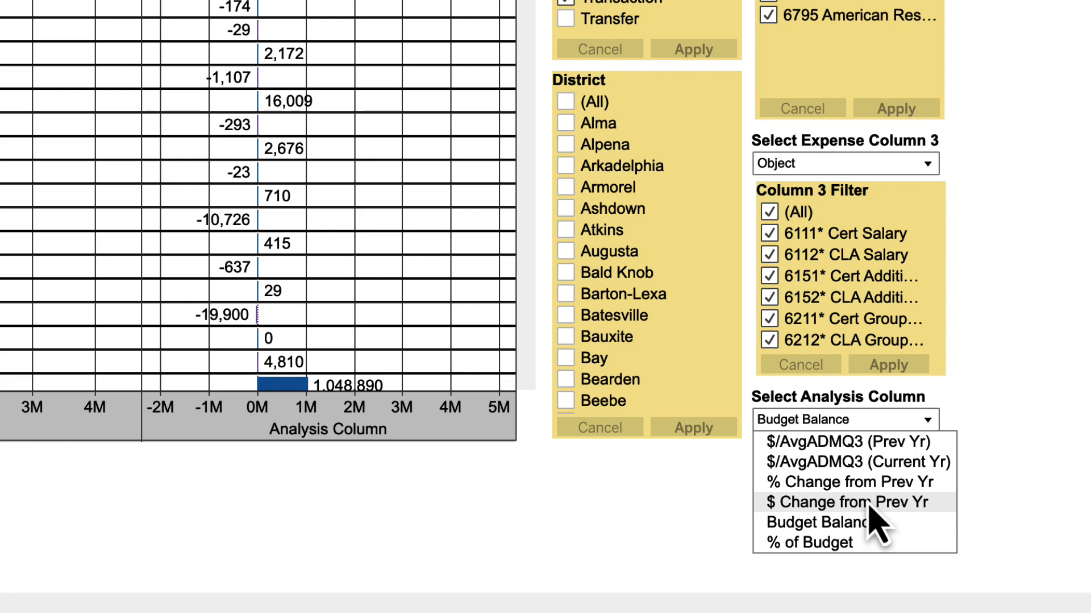
left_click(818, 505)
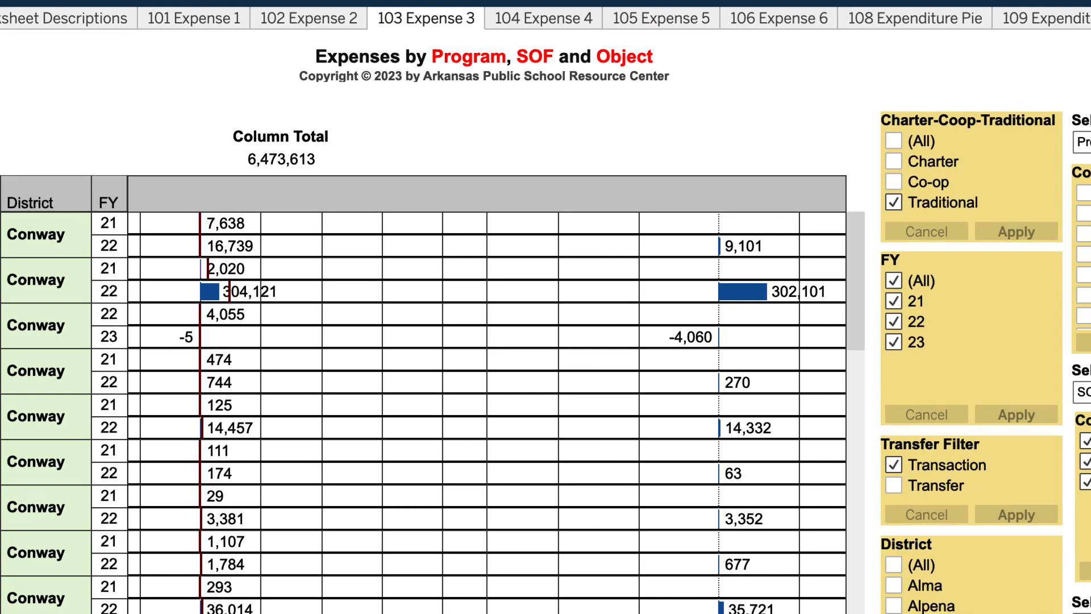
mouse_move(768, 292)
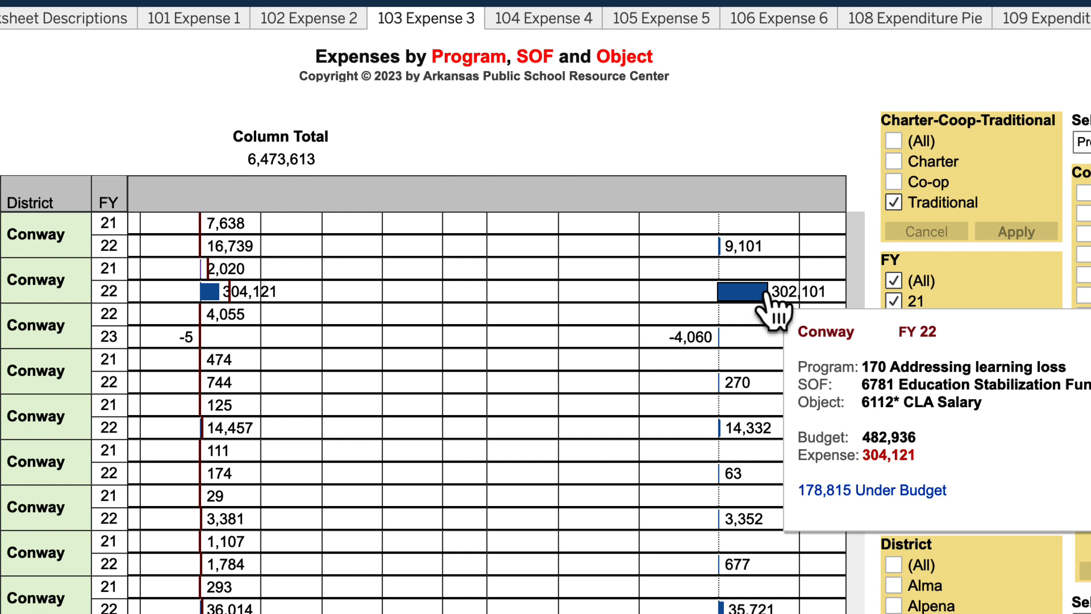
mouse_move(226, 302)
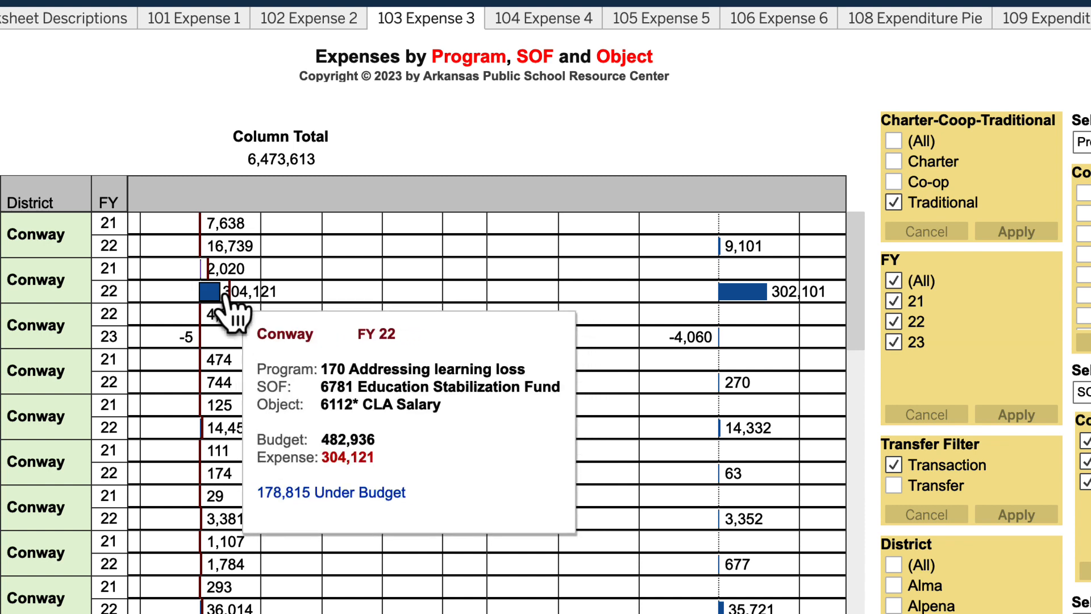
mouse_move(211, 277)
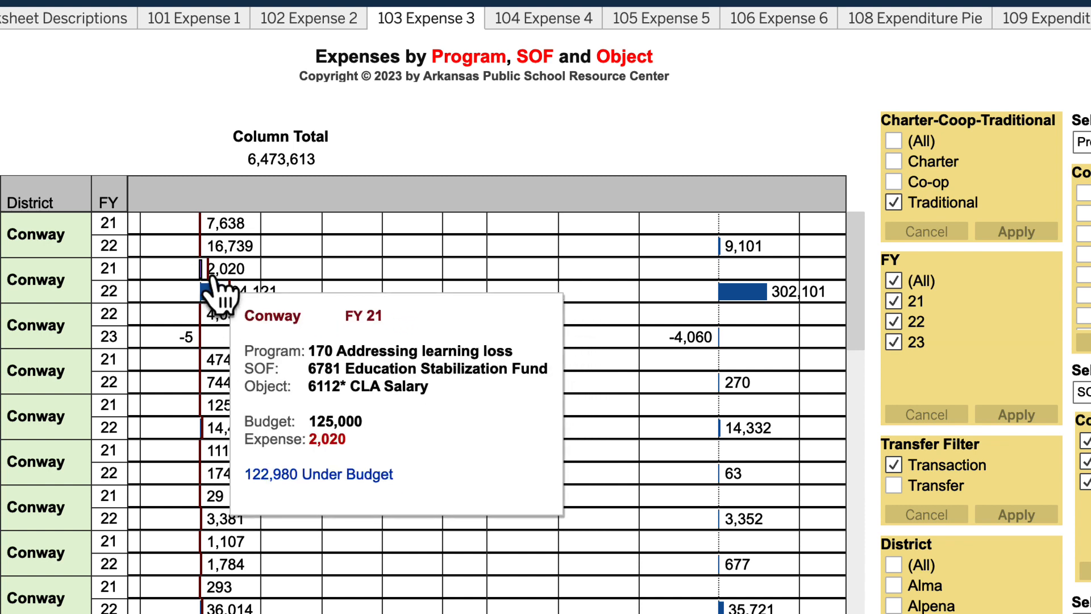